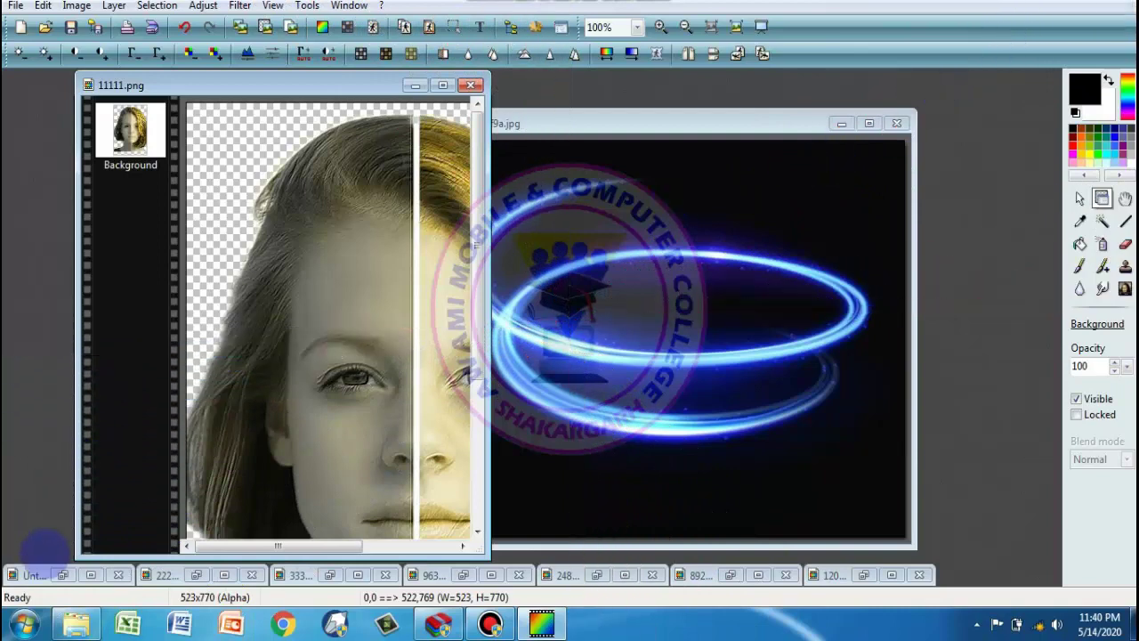
# - Restore Untitled 1, then undo the accidentally added '7' text layer
pyautogui.click(63, 574)
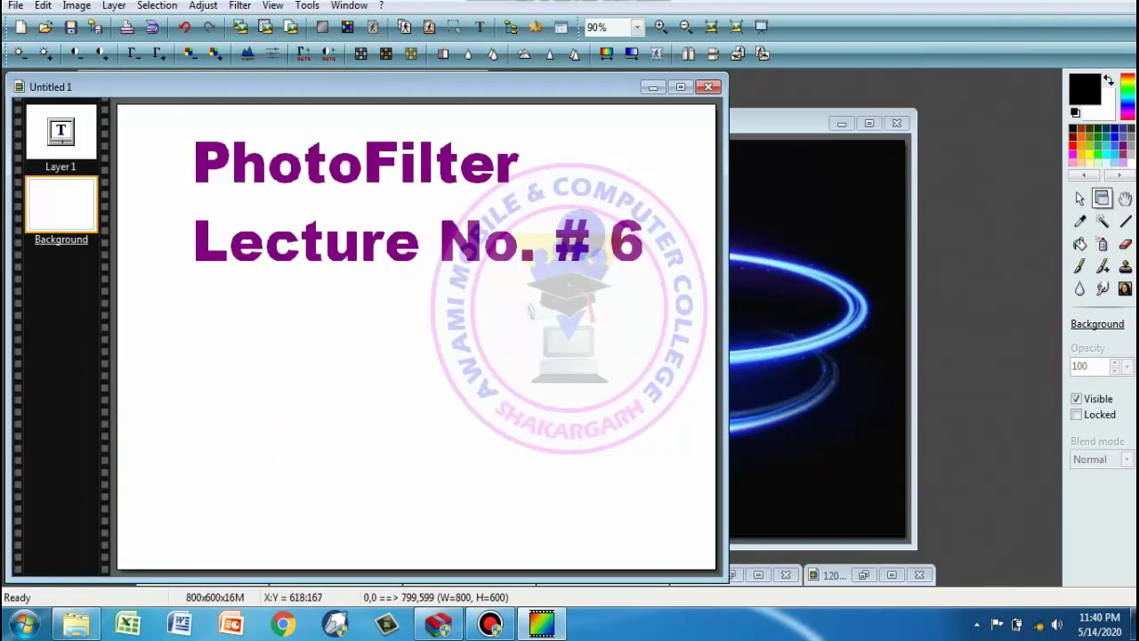
pyautogui.click(480, 27)
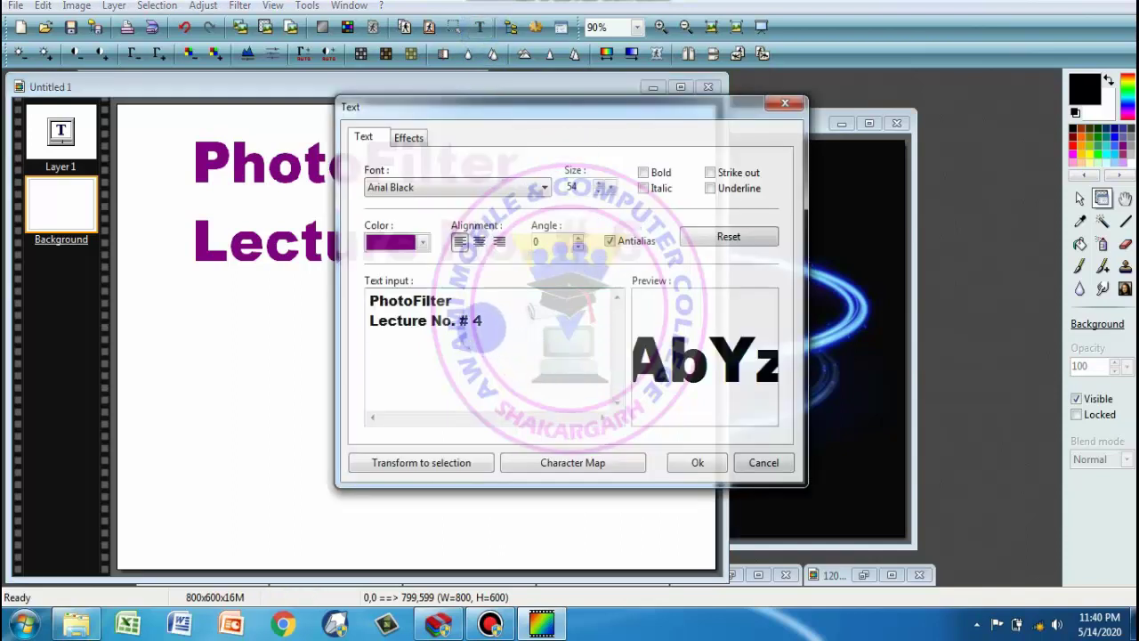
pyautogui.doubleClick(488, 322)
pyautogui.write('7')
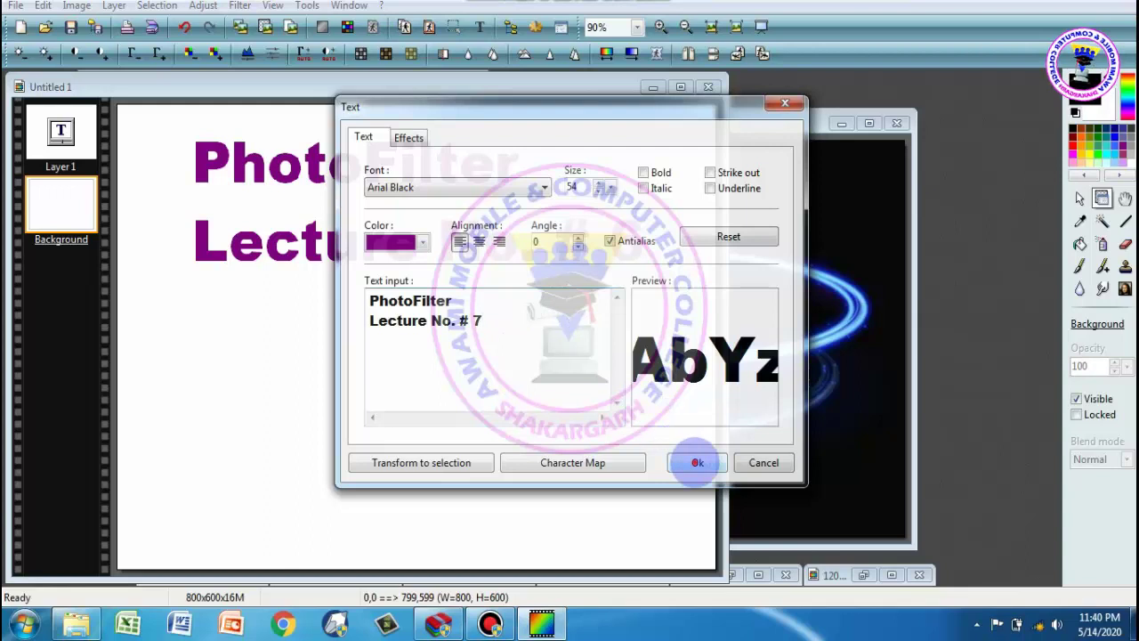
pyautogui.click(696, 462)
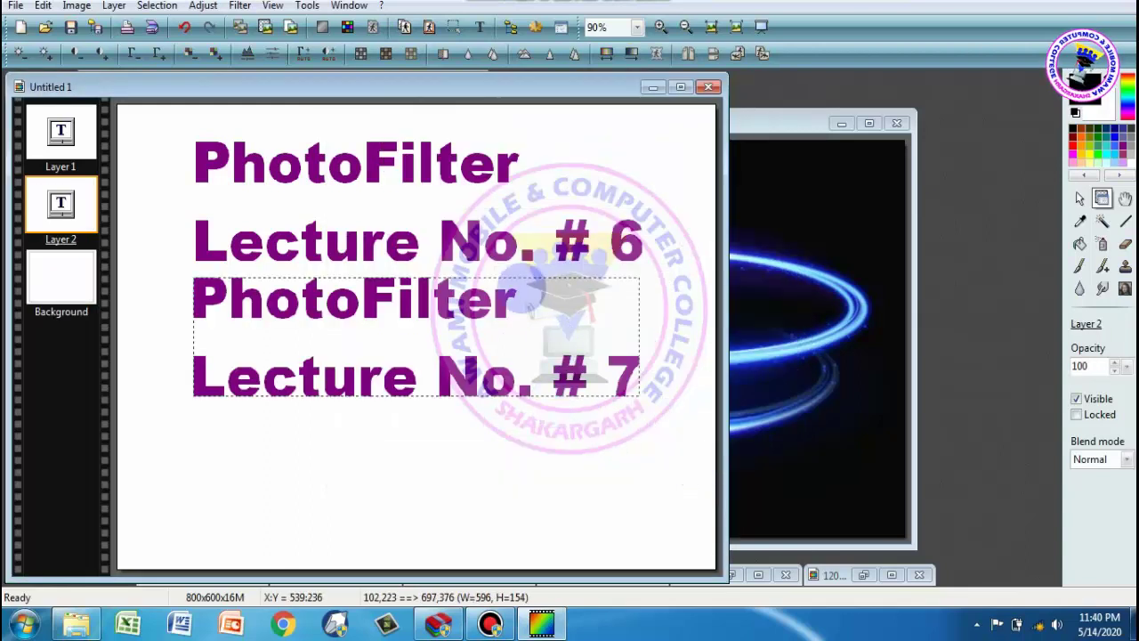
pyautogui.rightClick(514, 279)
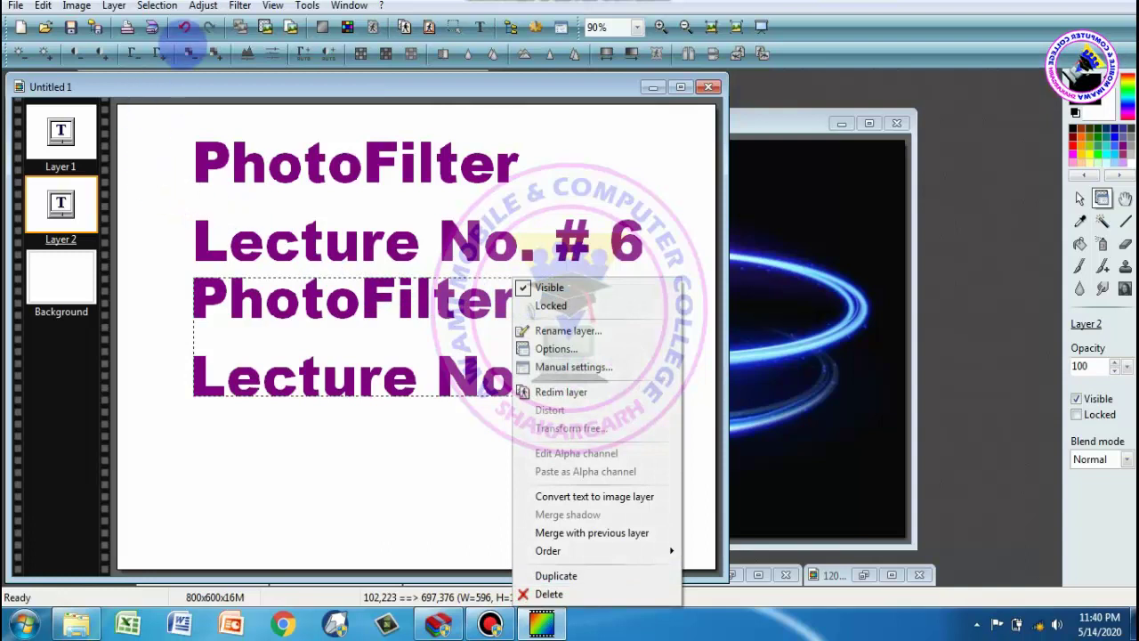
pyautogui.click(184, 27)
# - Edit the original title so its lecture number reads 7 instead of 6
pyautogui.doubleClick(304, 174)
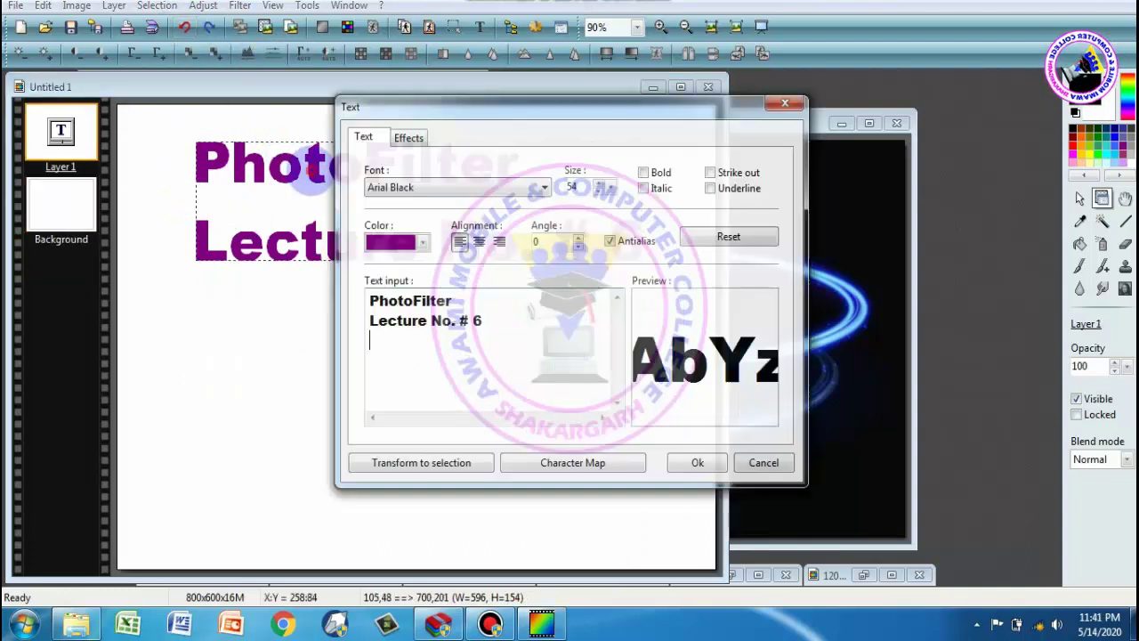
pyautogui.doubleClick(477, 324)
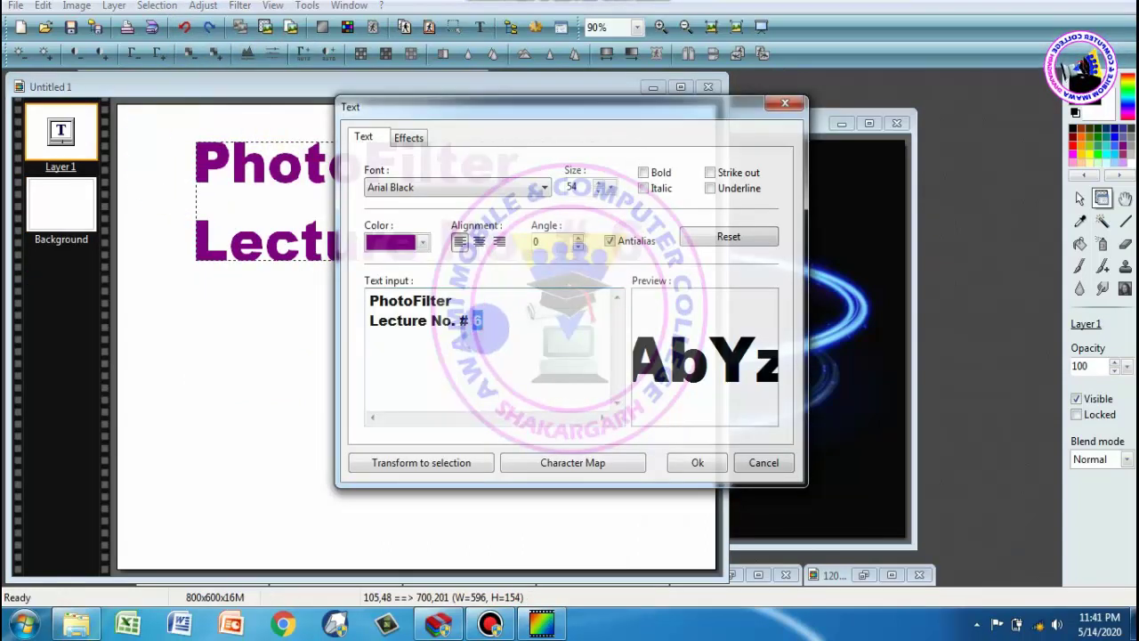
pyautogui.write('7')
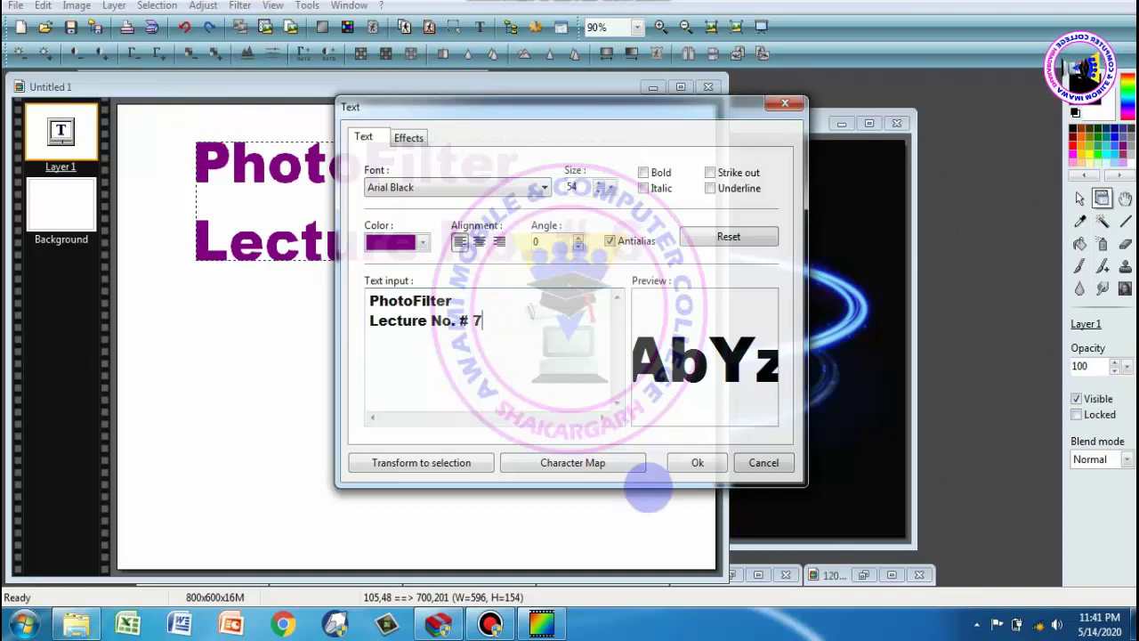
pyautogui.click(690, 463)
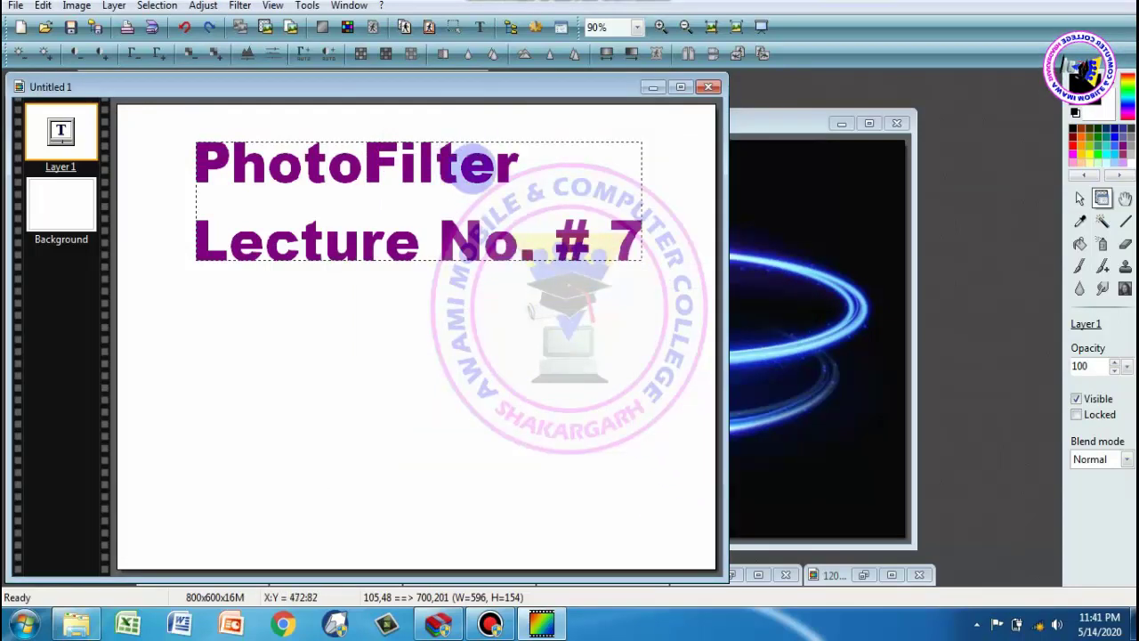
# - Try Dust reduction and Old photography on the rings image, move it left, and minimize Untitled 1
pyautogui.click(783, 122)
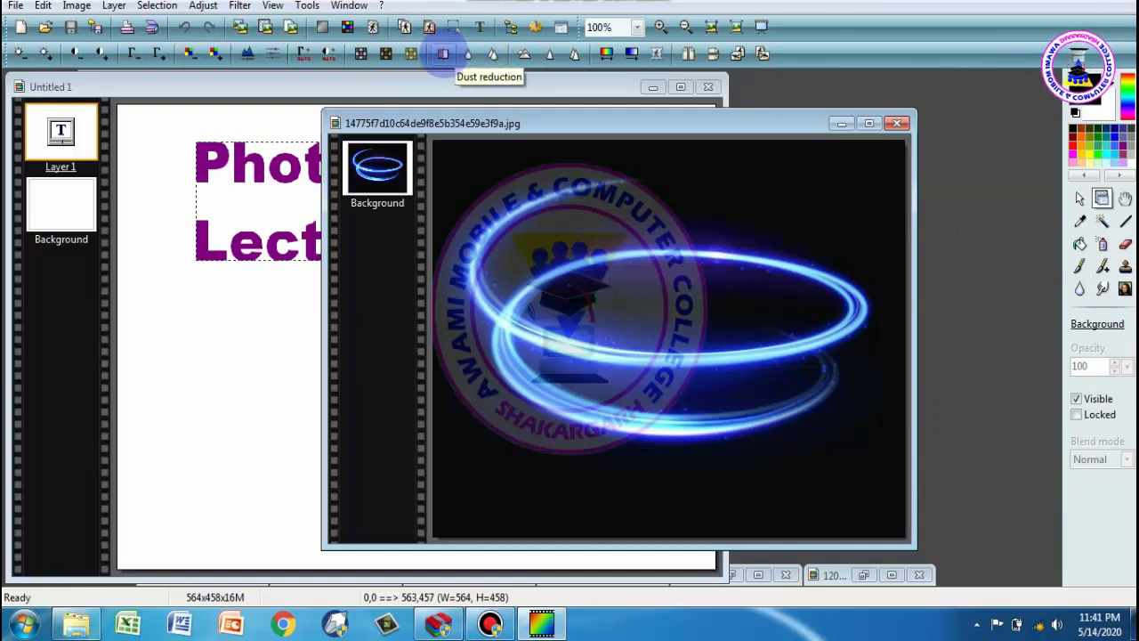
pyautogui.click(443, 54)
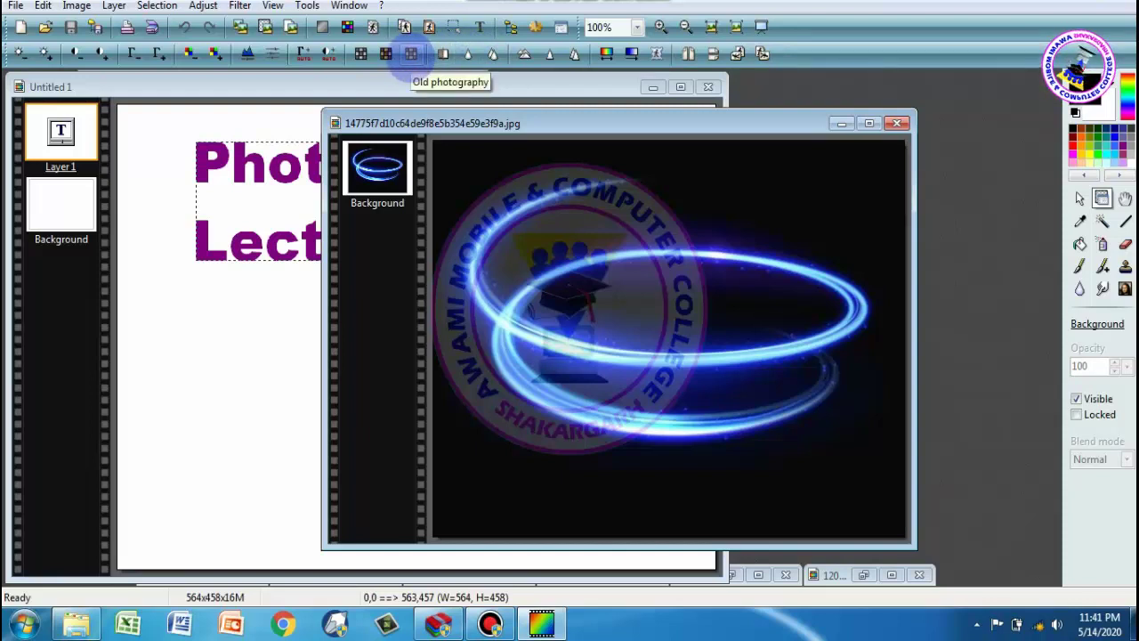
pyautogui.click(411, 53)
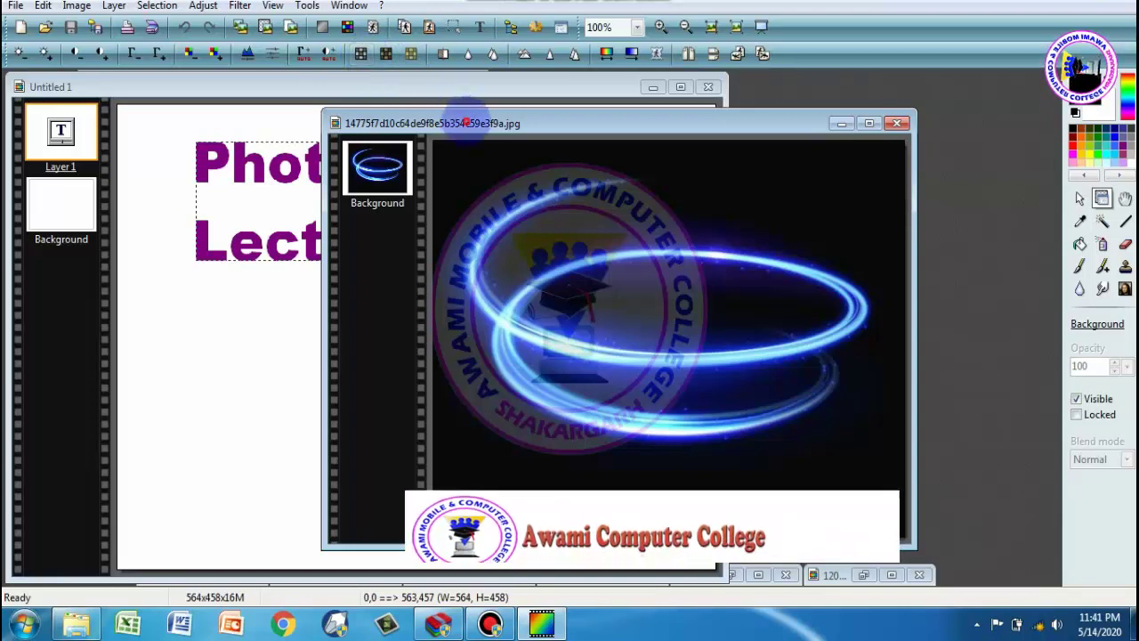
pyautogui.moveTo(464, 122); pyautogui.dragTo(313, 113)
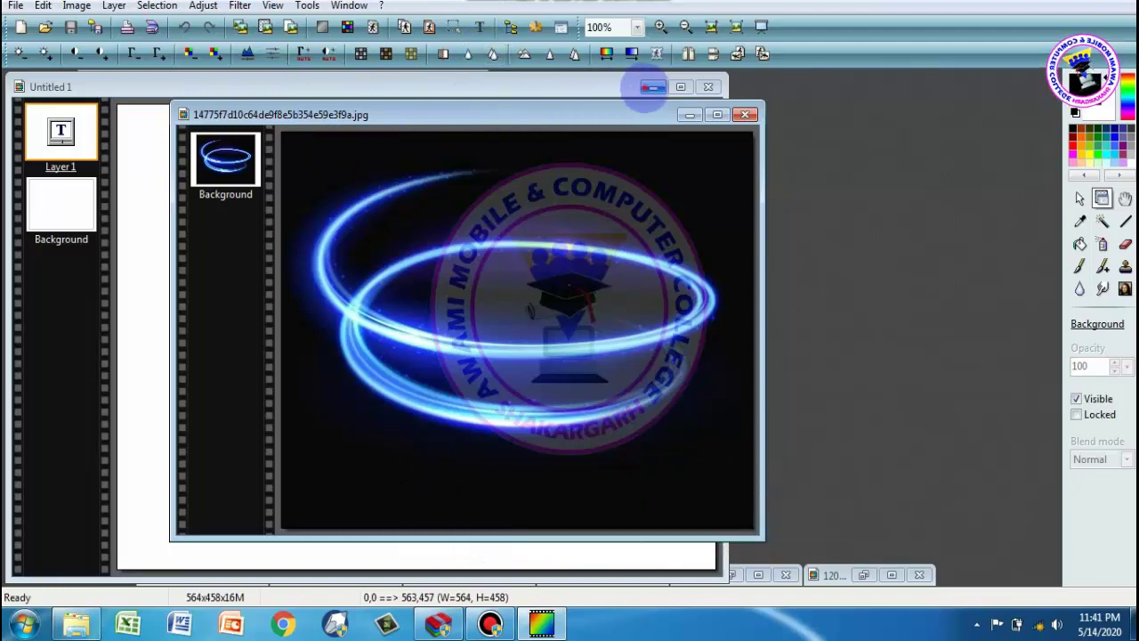
pyautogui.click(652, 87)
# - Bring 11111.png forward, undo its last filter, and apply Blur to the portrait
pyautogui.click(284, 81)
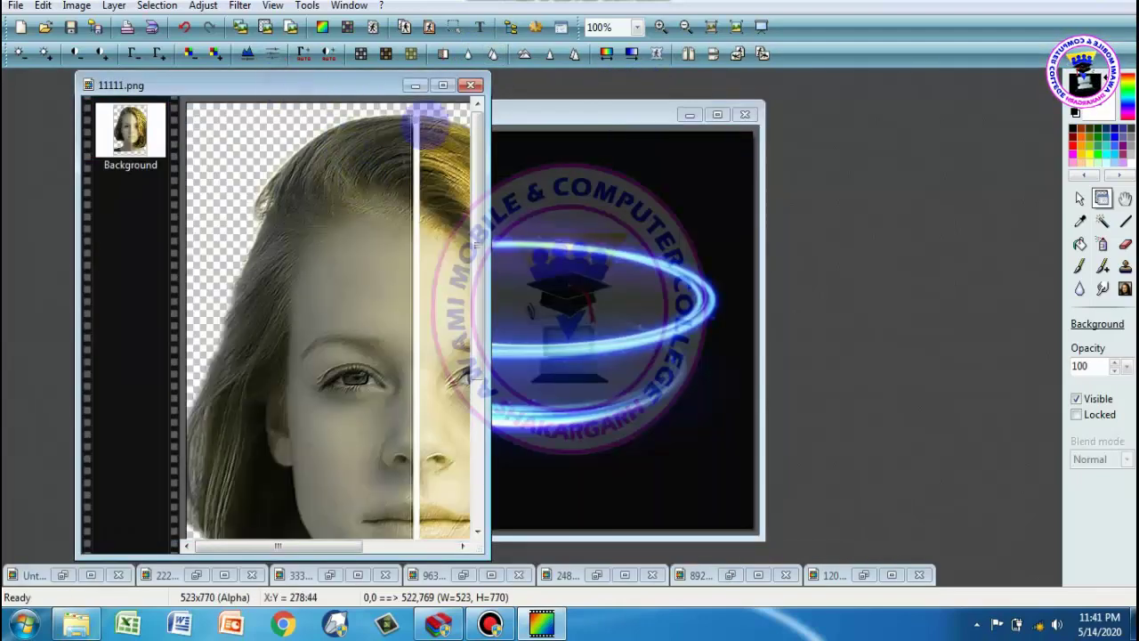
pyautogui.scroll(1, 403, 222)
pyautogui.scroll(-3, 403, 229)
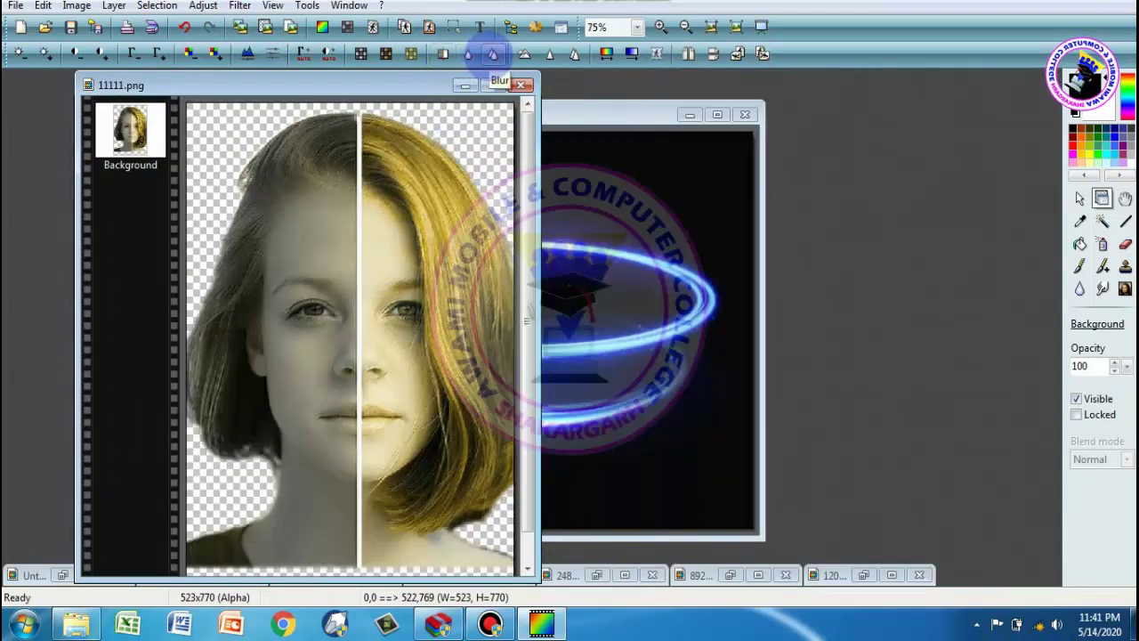
pyautogui.scroll(1, 406, 330)
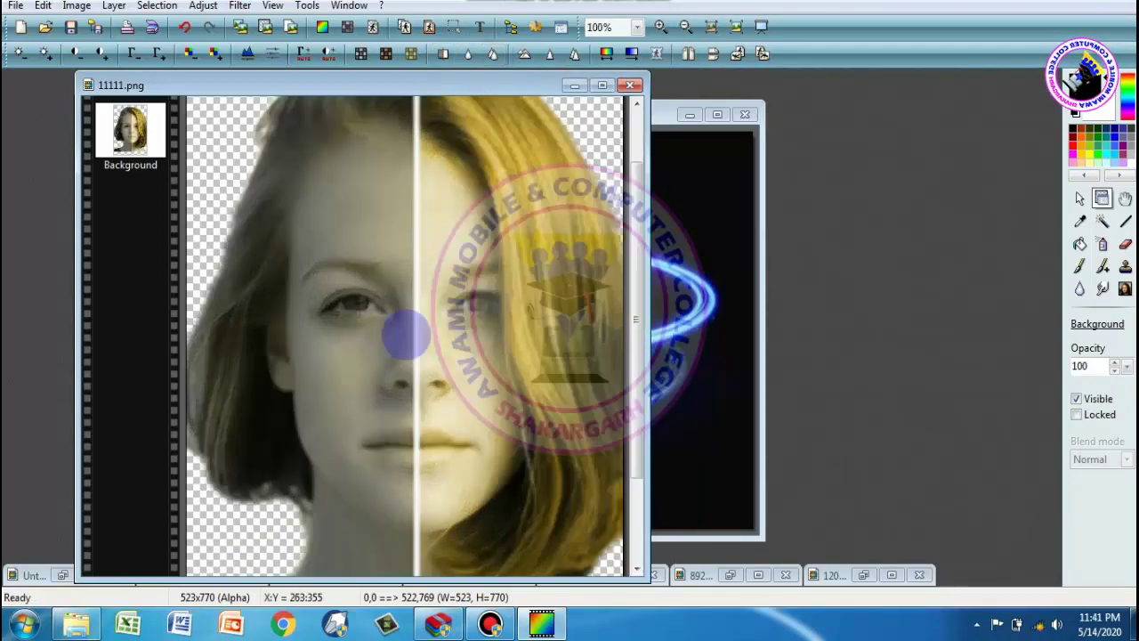
pyautogui.scroll(2, 407, 330)
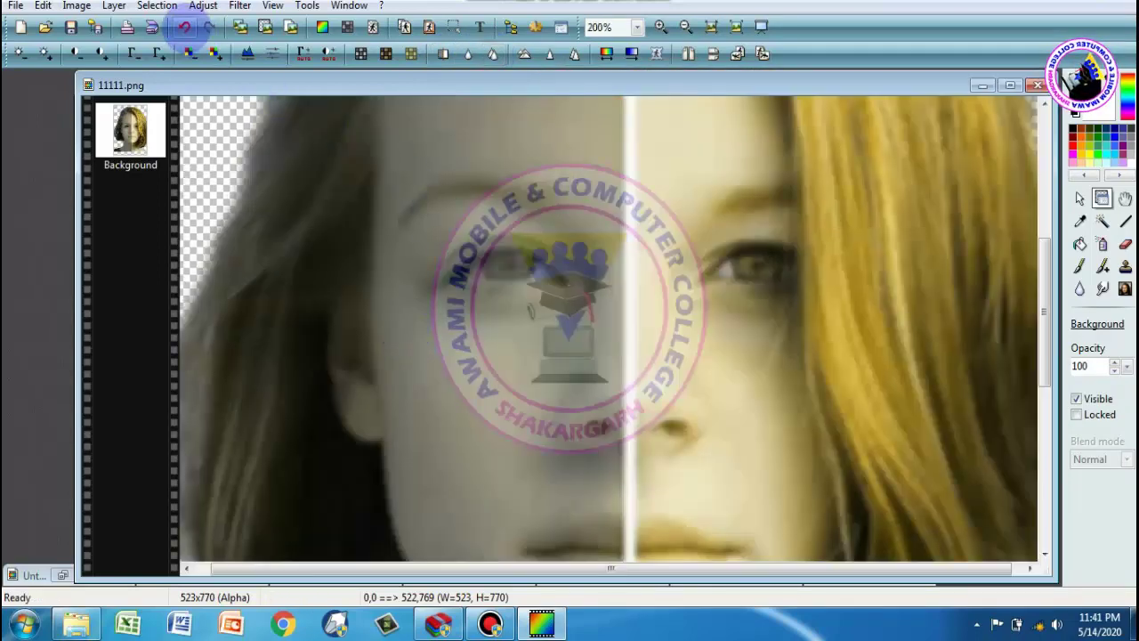
pyautogui.click(184, 27)
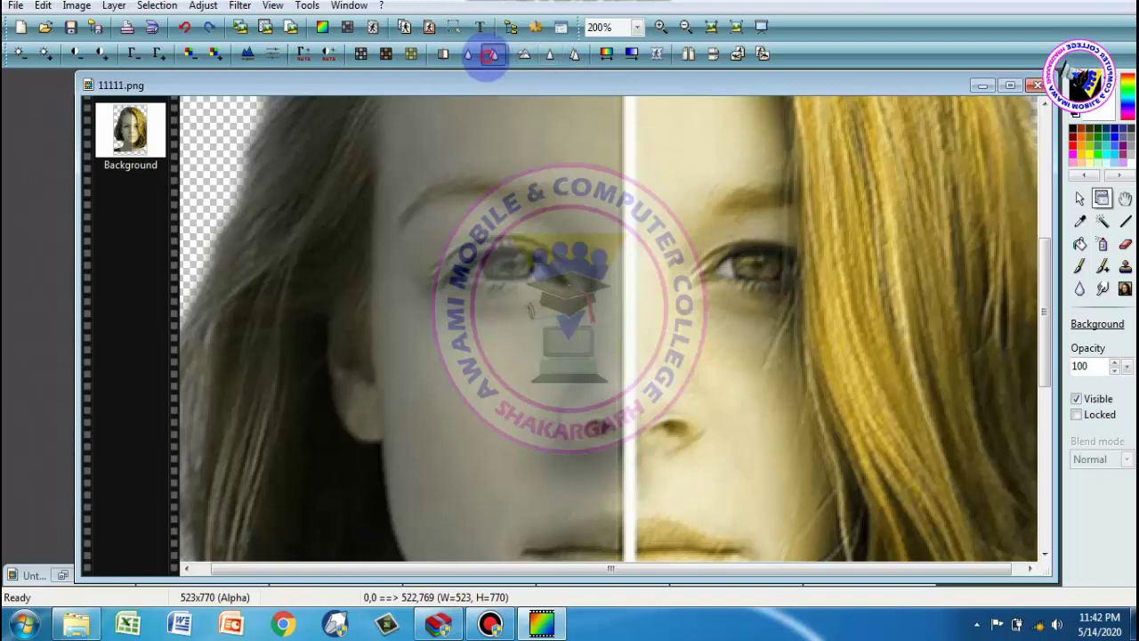
pyautogui.click(491, 56)
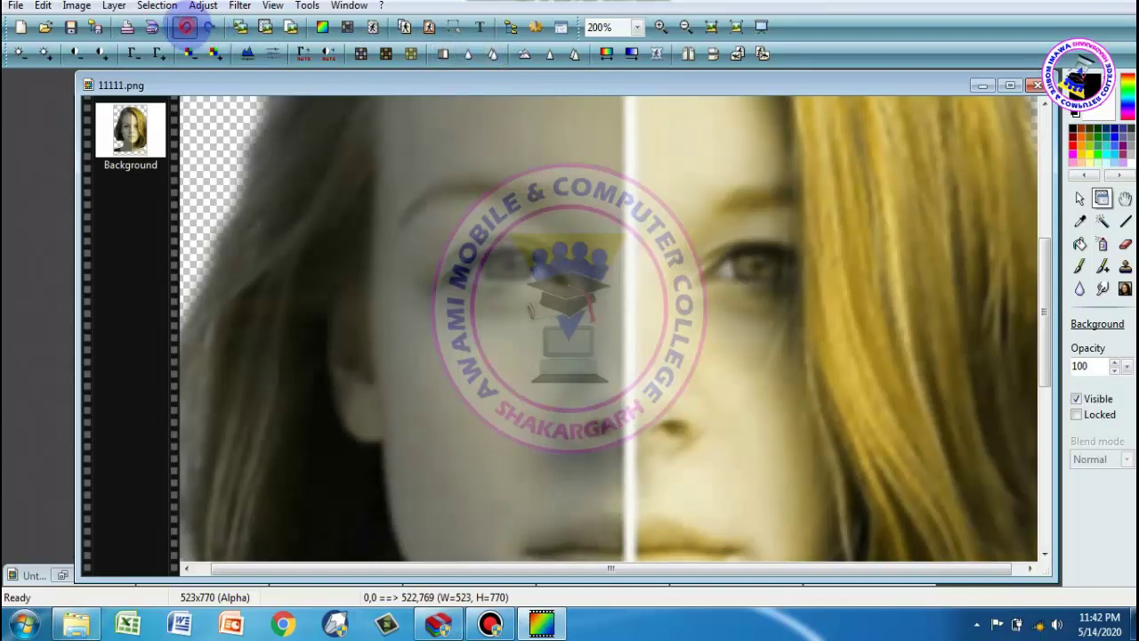
pyautogui.click(185, 27)
pyautogui.click(183, 27)
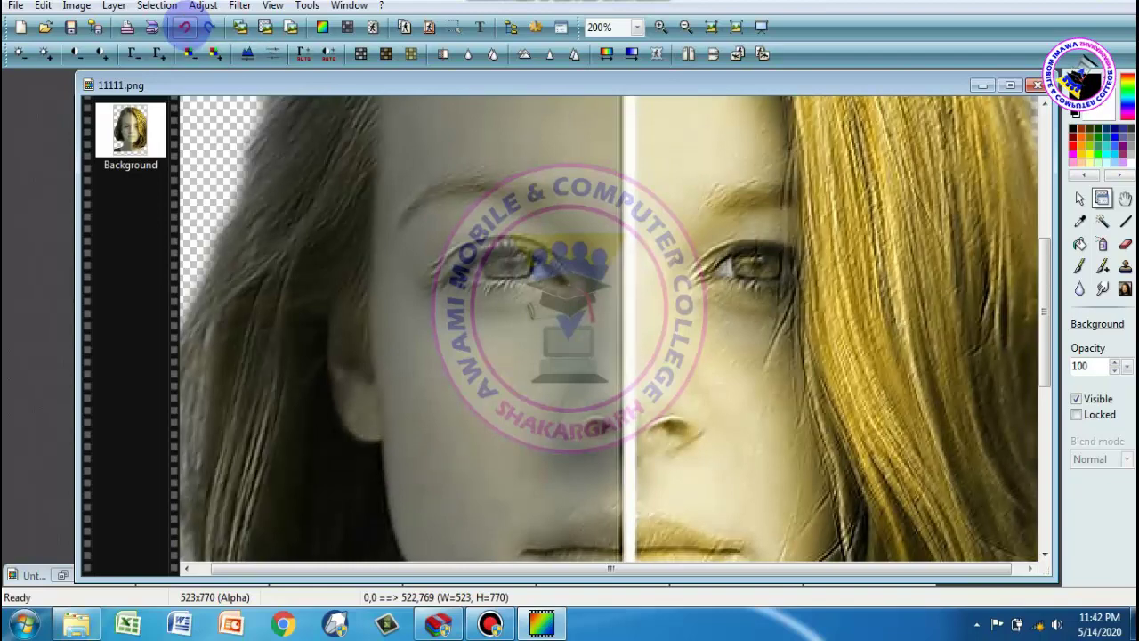
pyautogui.click(184, 27)
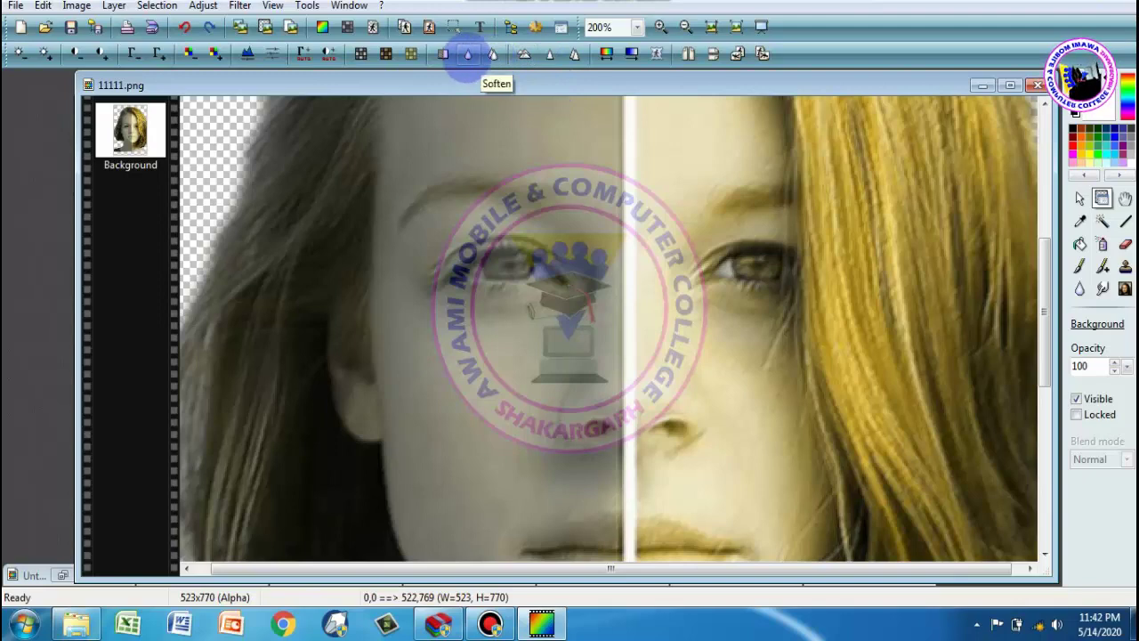
pyautogui.scroll(1, 518, 226)
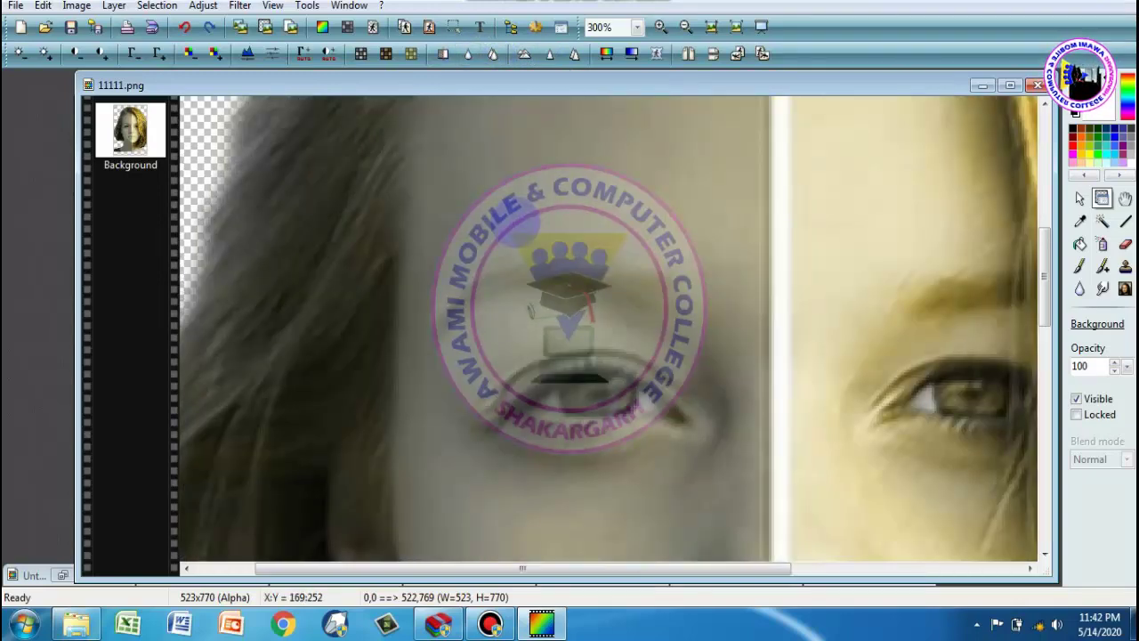
pyautogui.scroll(-1, 460, 233)
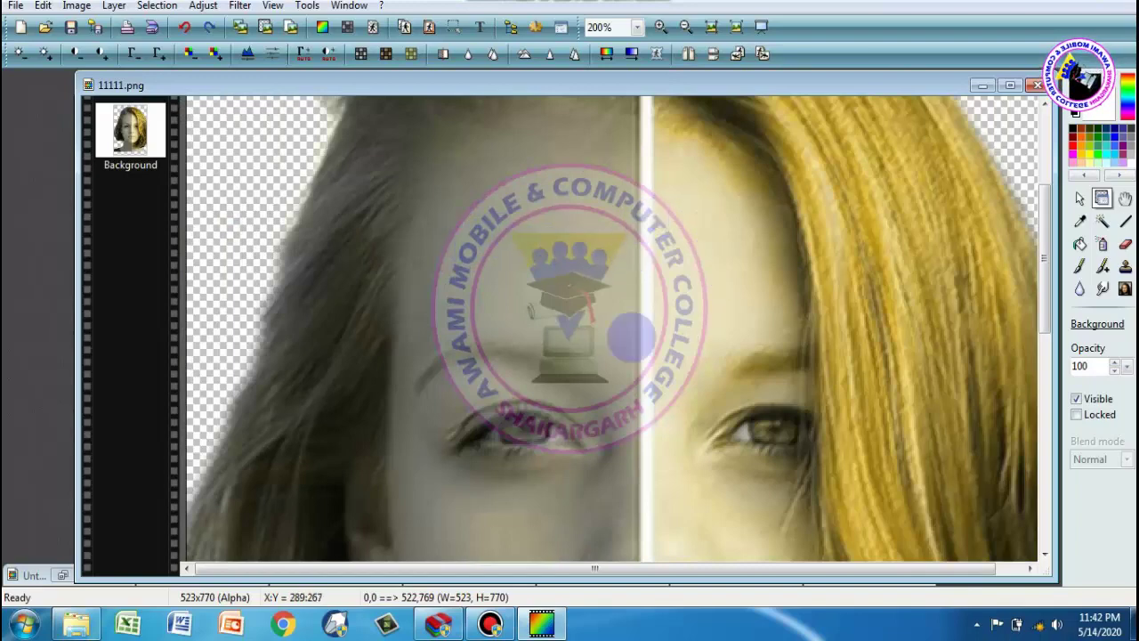
pyautogui.scroll(1, 644, 286)
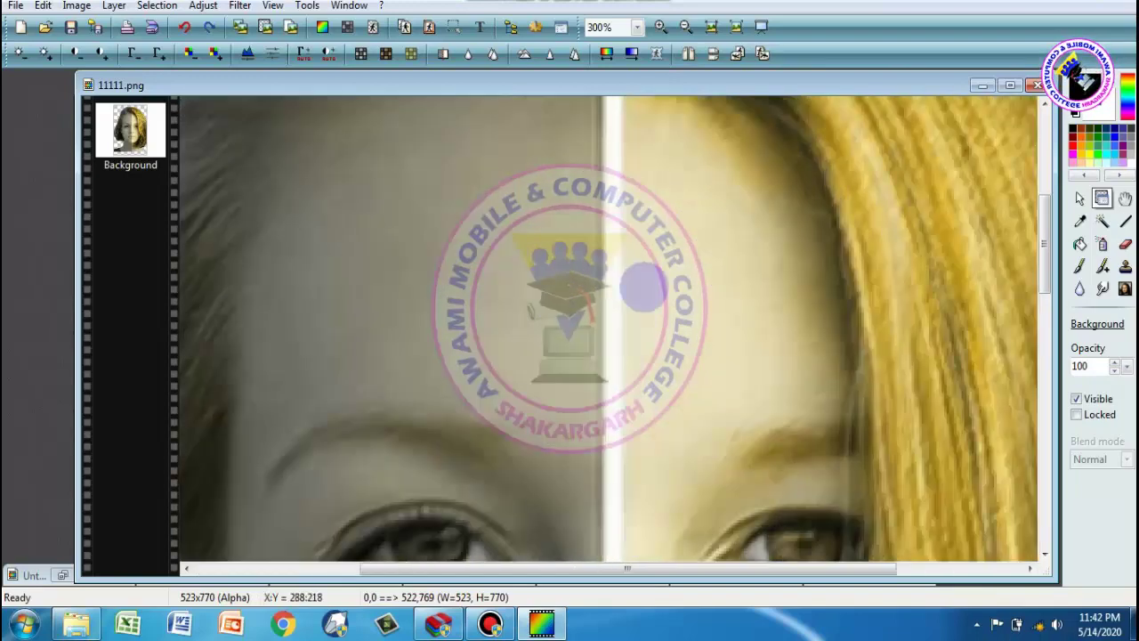
pyautogui.scroll(1, 592, 238)
pyautogui.scroll(-2, 592, 249)
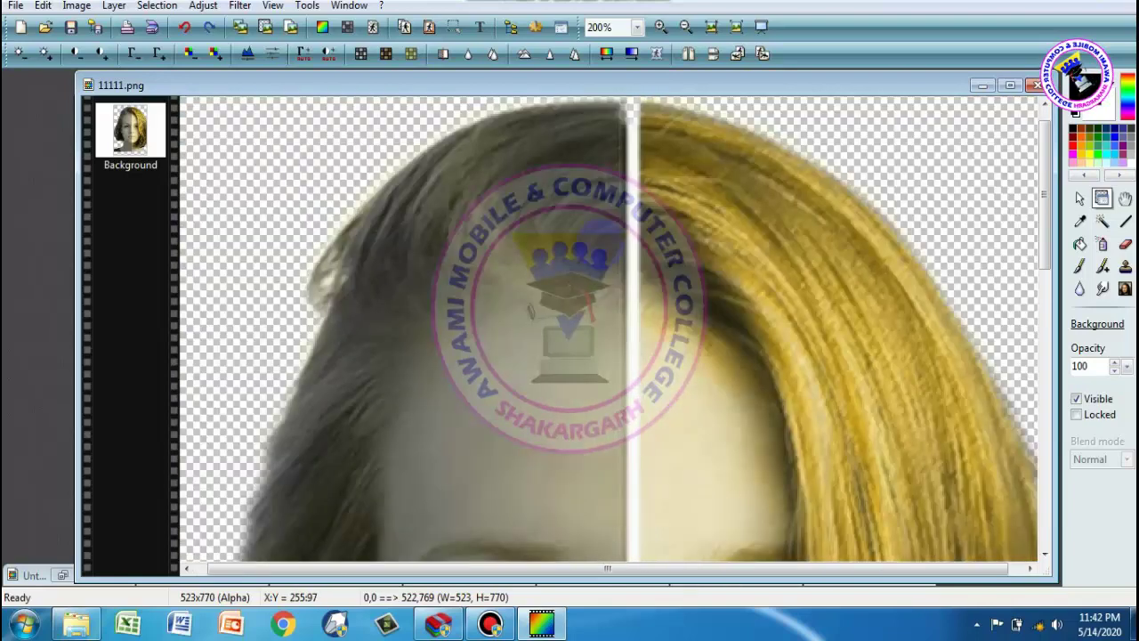
pyautogui.scroll(-1, 587, 253)
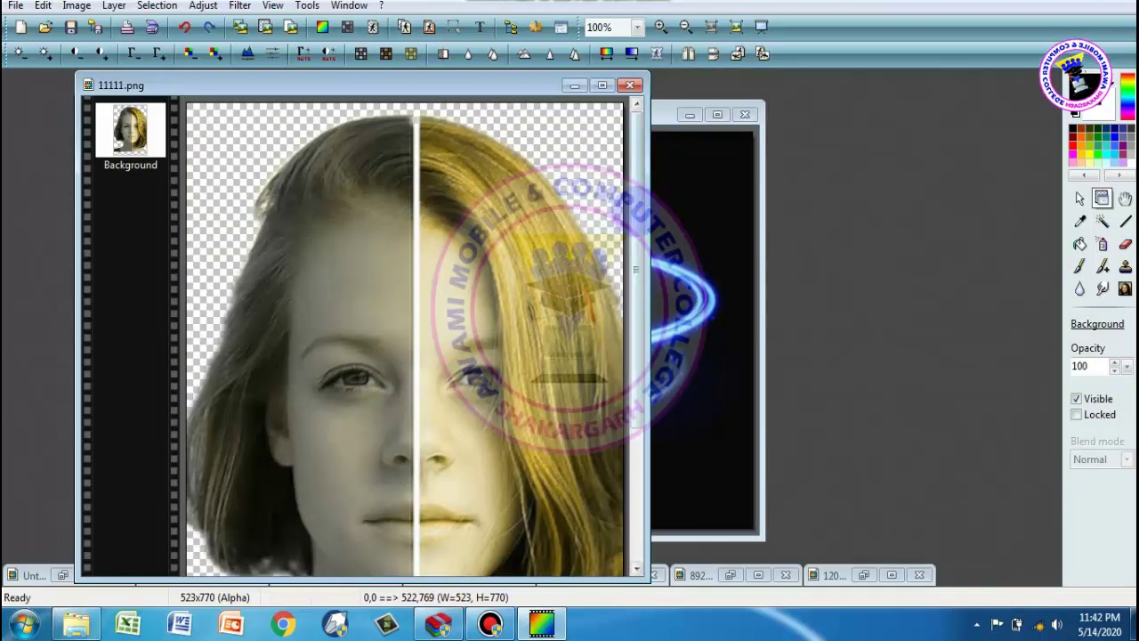
pyautogui.scroll(1, 401, 289)
pyautogui.scroll(1, 525, 298)
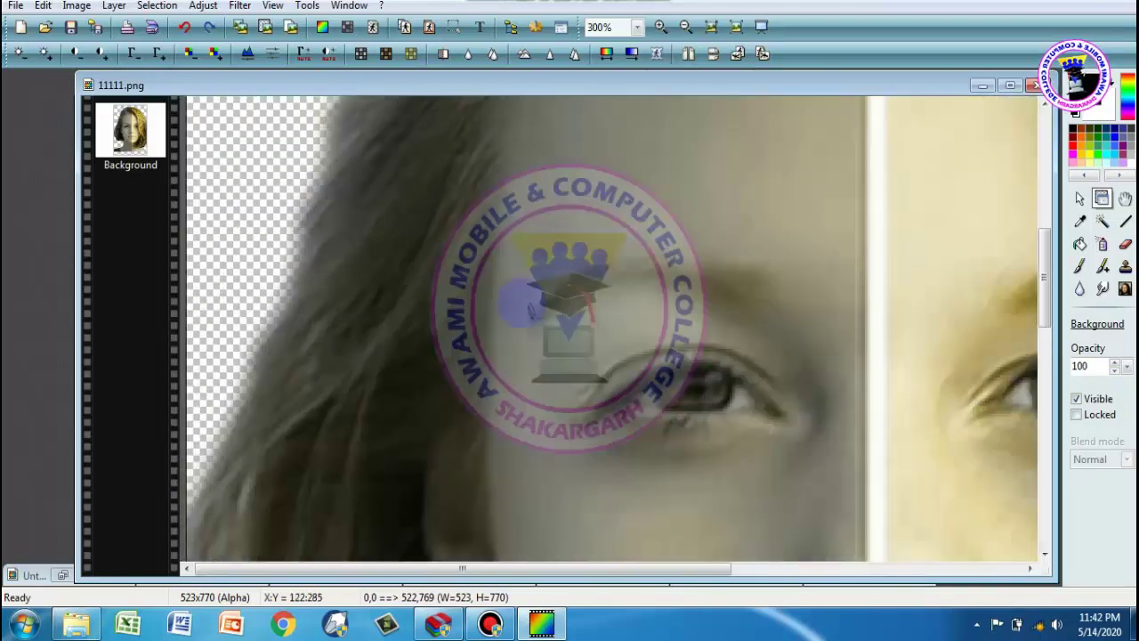
pyautogui.scroll(-1, 561, 301)
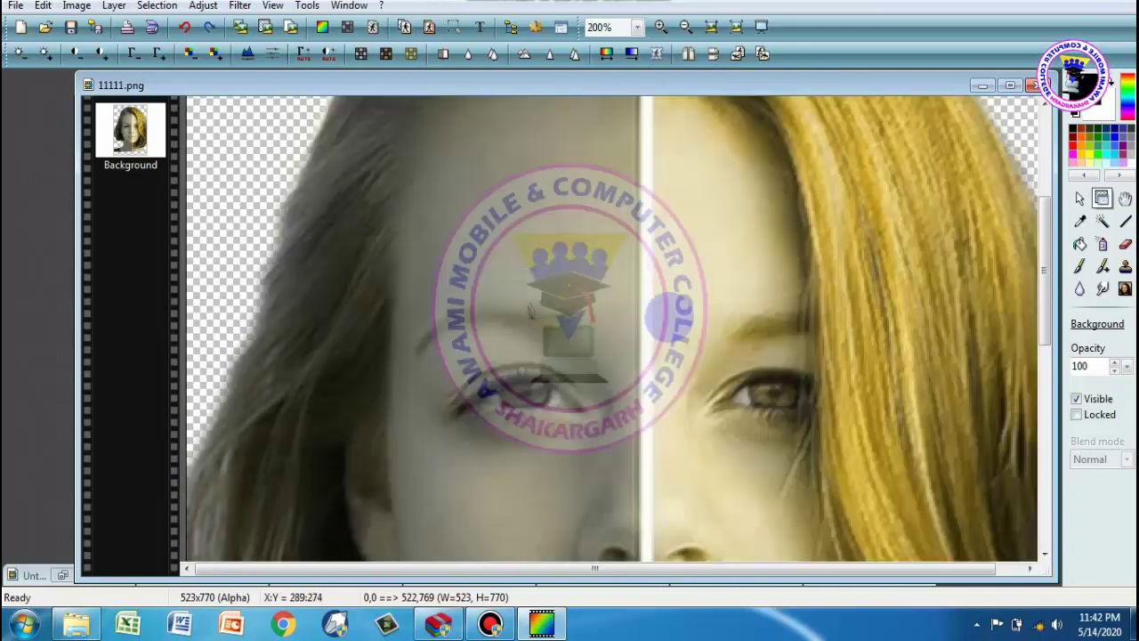
pyautogui.scroll(1, 669, 318)
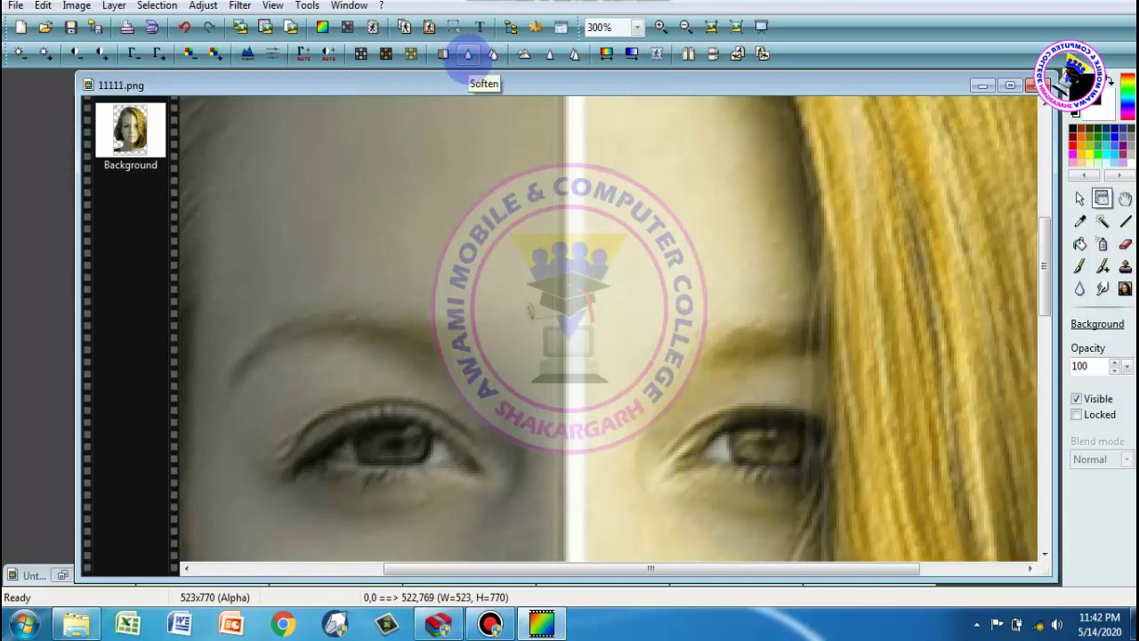
pyautogui.click(469, 55)
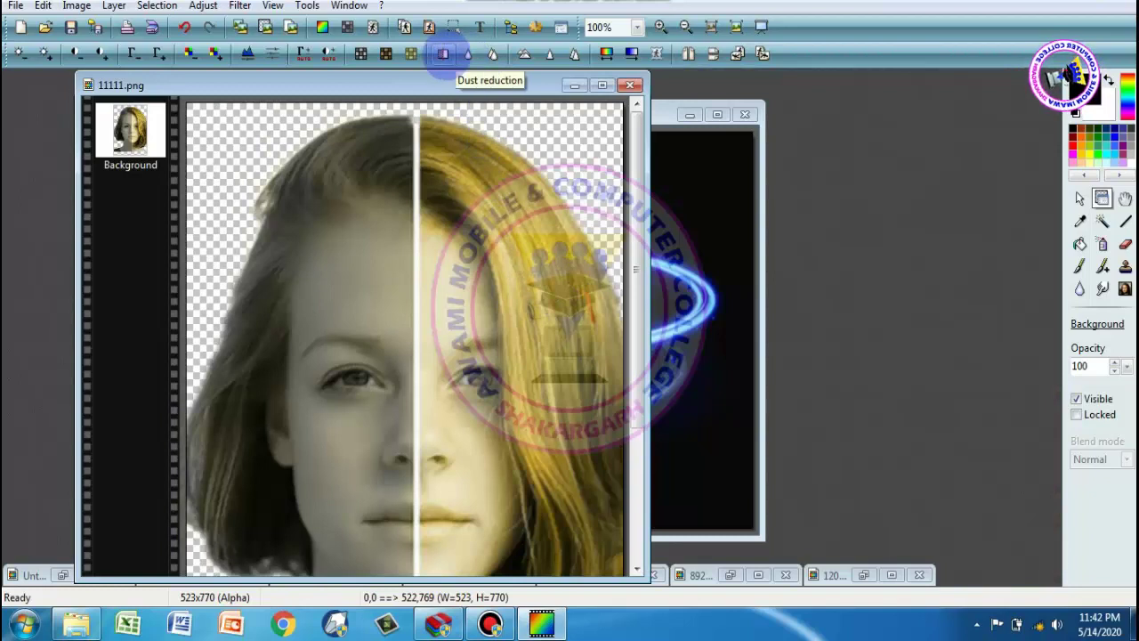
# - Zoom the portrait to 200% and draw a rectangular selection across both eyes
pyautogui.click(443, 53)
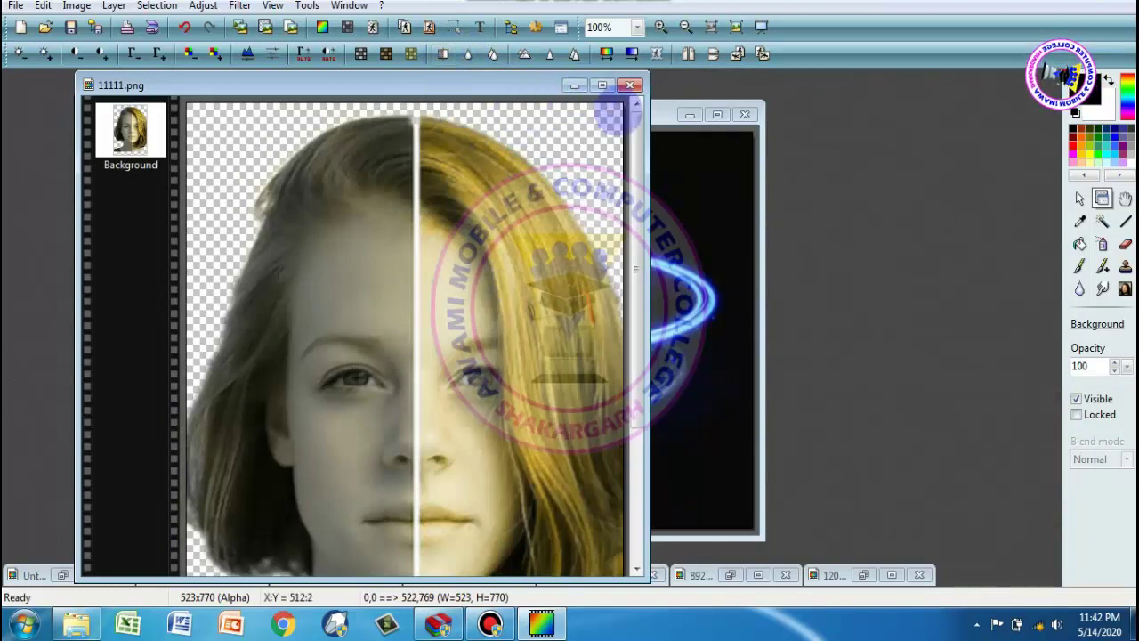
pyautogui.hotkey('ctrl', 'Up')
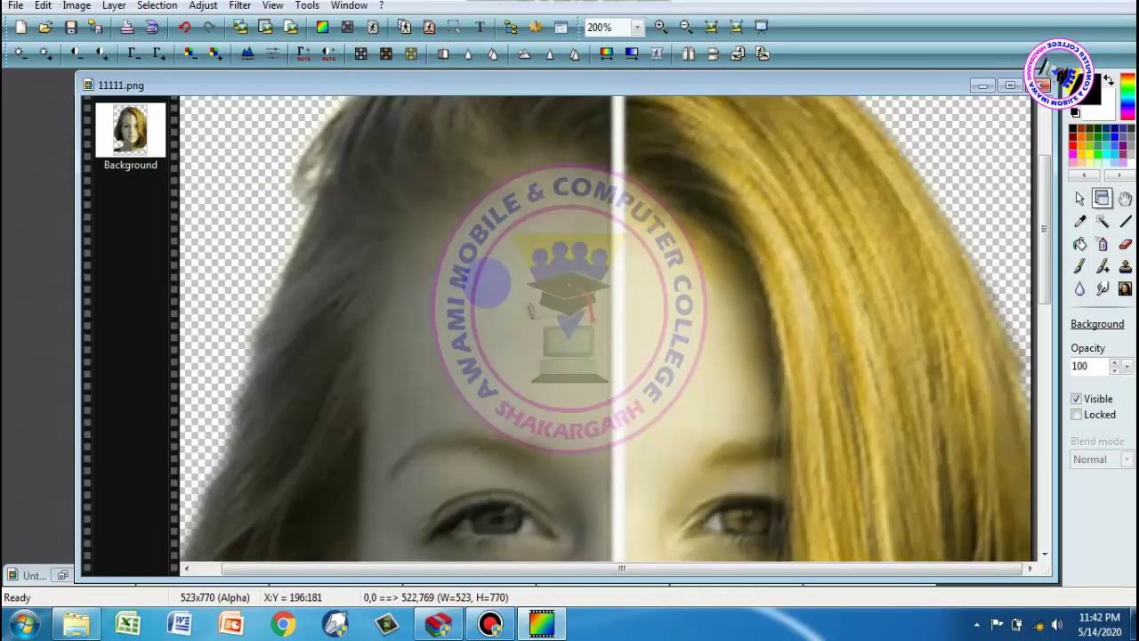
pyautogui.moveTo(1045, 234); pyautogui.dragTo(1044, 302)
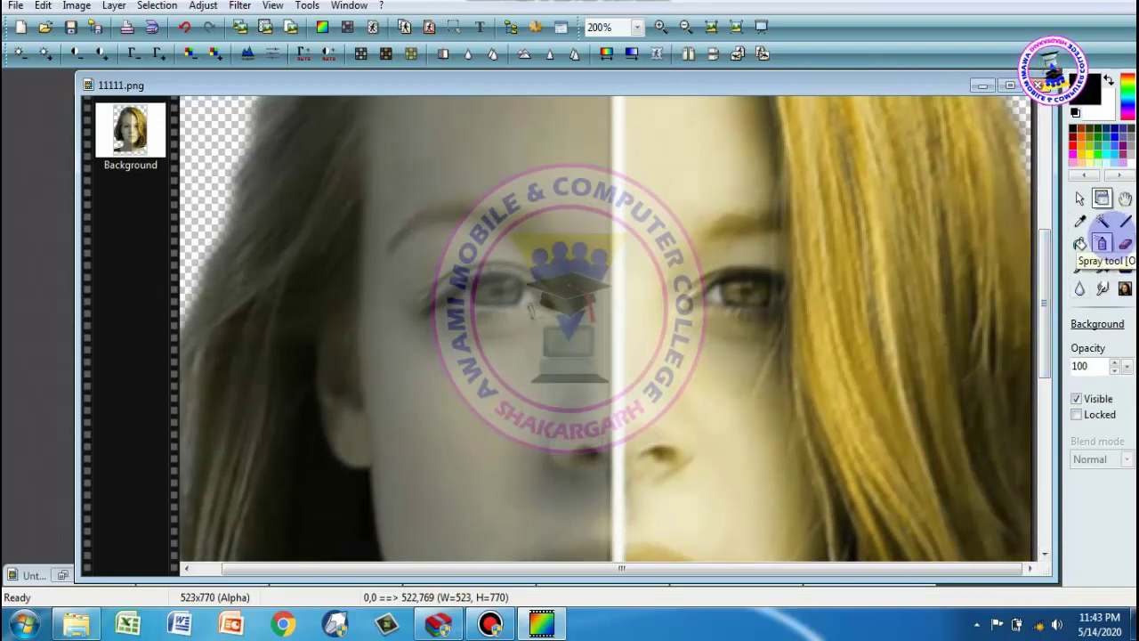
pyautogui.click(1079, 198)
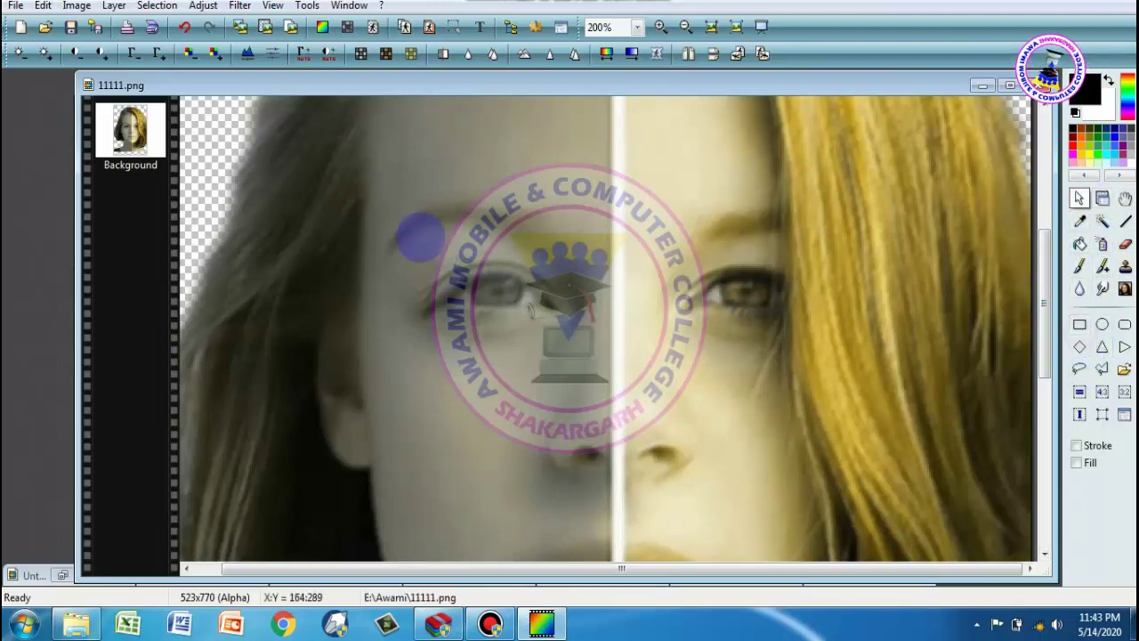
pyautogui.moveTo(400, 227)
pyautogui.mouseDown()
pyautogui.moveTo(485, 309)
pyautogui.moveTo(747, 342)
pyautogui.mouseUp()
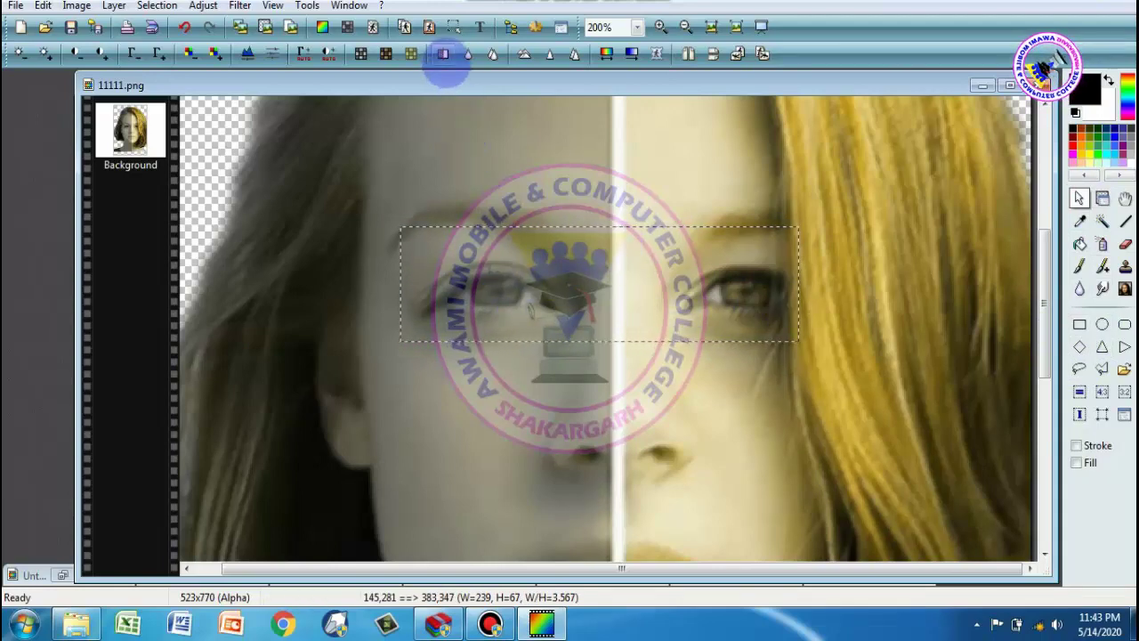
pyautogui.click(443, 53)
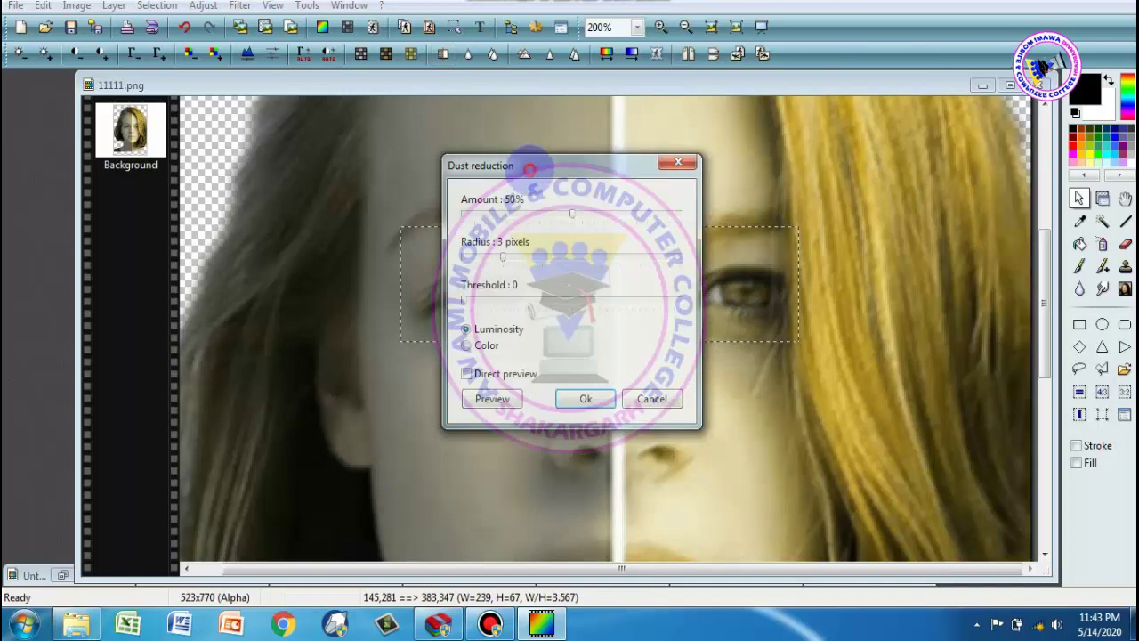
pyautogui.moveTo(529, 168)
pyautogui.mouseDown()
pyautogui.moveTo(257, 165)
pyautogui.moveTo(206, 140)
pyautogui.mouseUp()
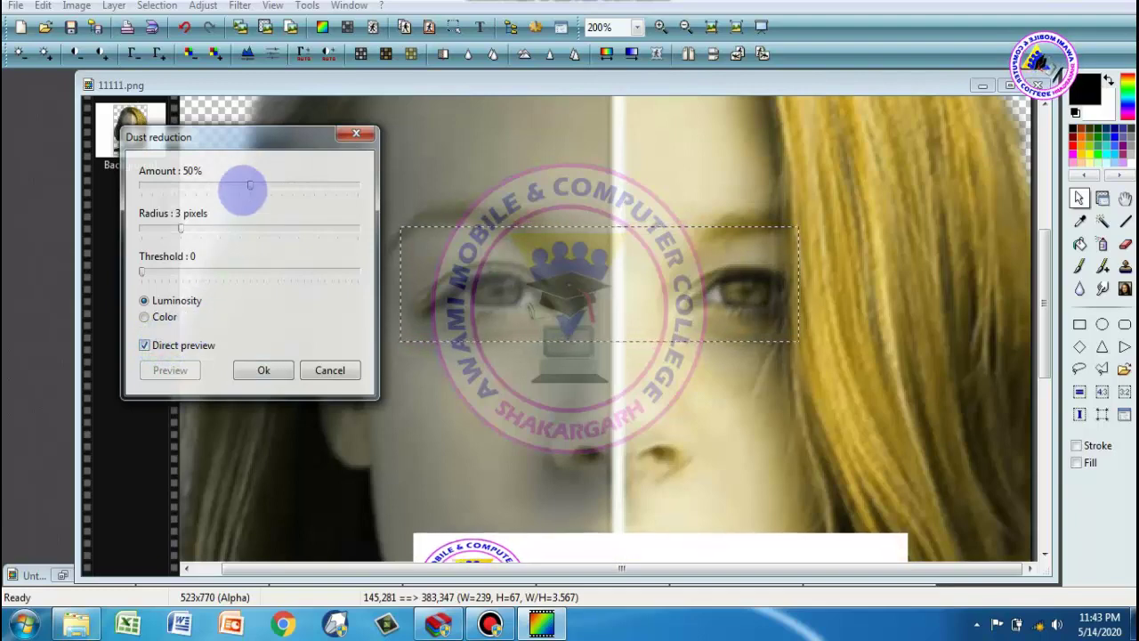
pyautogui.moveTo(250, 185); pyautogui.dragTo(354, 184)
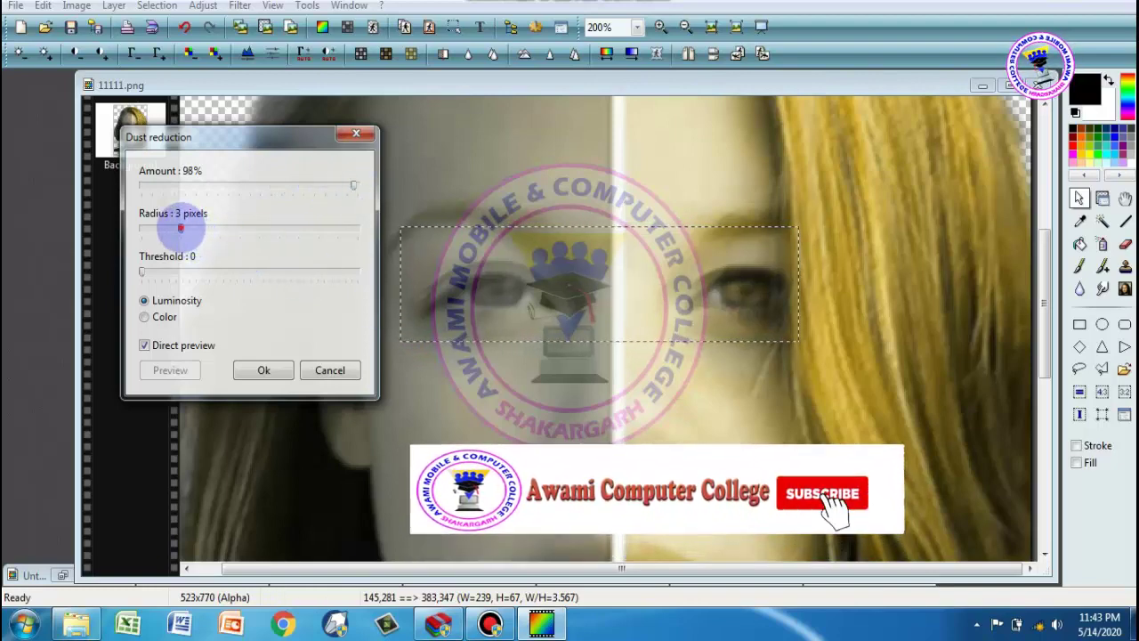
pyautogui.moveTo(181, 229); pyautogui.dragTo(298, 229)
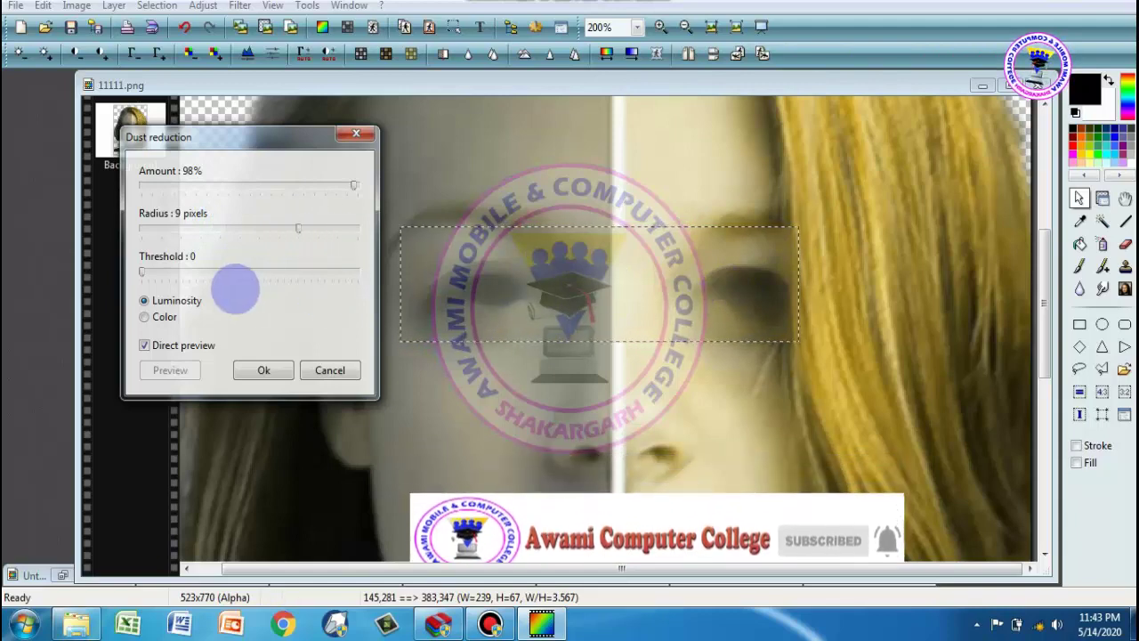
pyautogui.moveTo(297, 229); pyautogui.dragTo(150, 229)
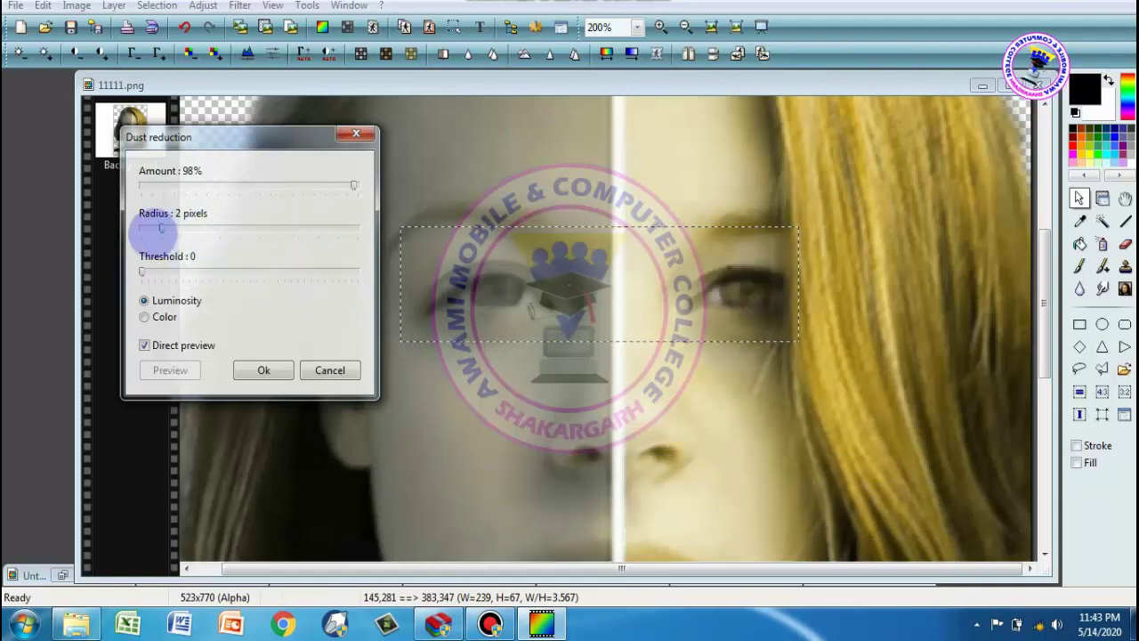
pyautogui.moveTo(348, 185); pyautogui.dragTo(151, 185)
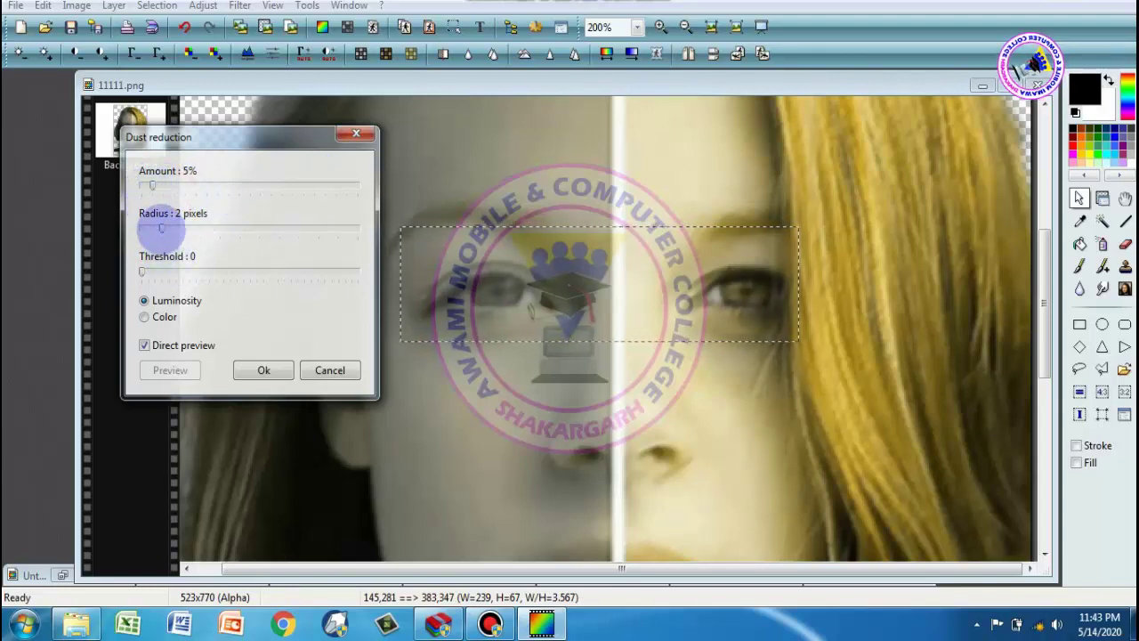
pyautogui.moveTo(161, 228); pyautogui.dragTo(143, 229)
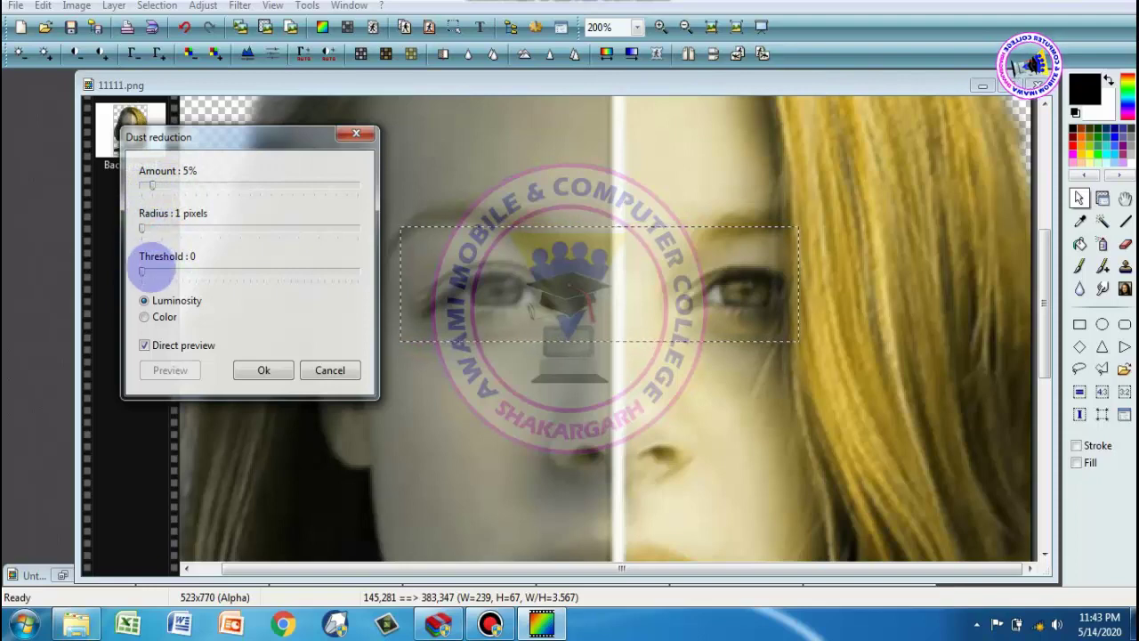
pyautogui.moveTo(143, 268); pyautogui.dragTo(353, 272)
pyautogui.moveTo(142, 228); pyautogui.dragTo(337, 228)
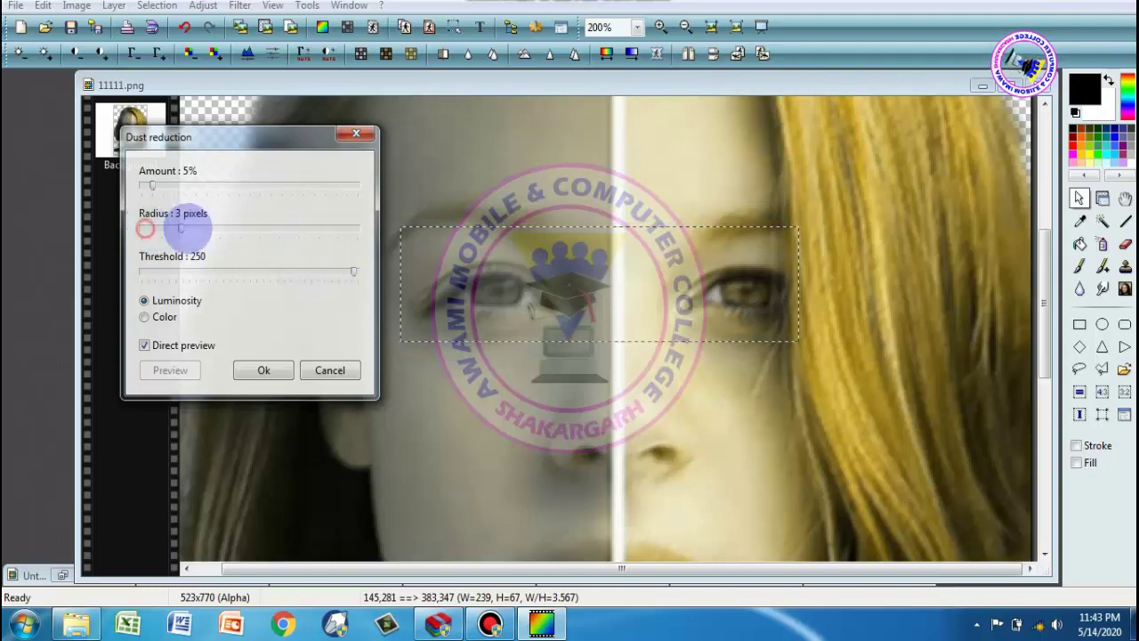
pyautogui.moveTo(152, 184)
pyautogui.mouseDown()
pyautogui.moveTo(307, 196)
pyautogui.moveTo(336, 187)
pyautogui.mouseUp()
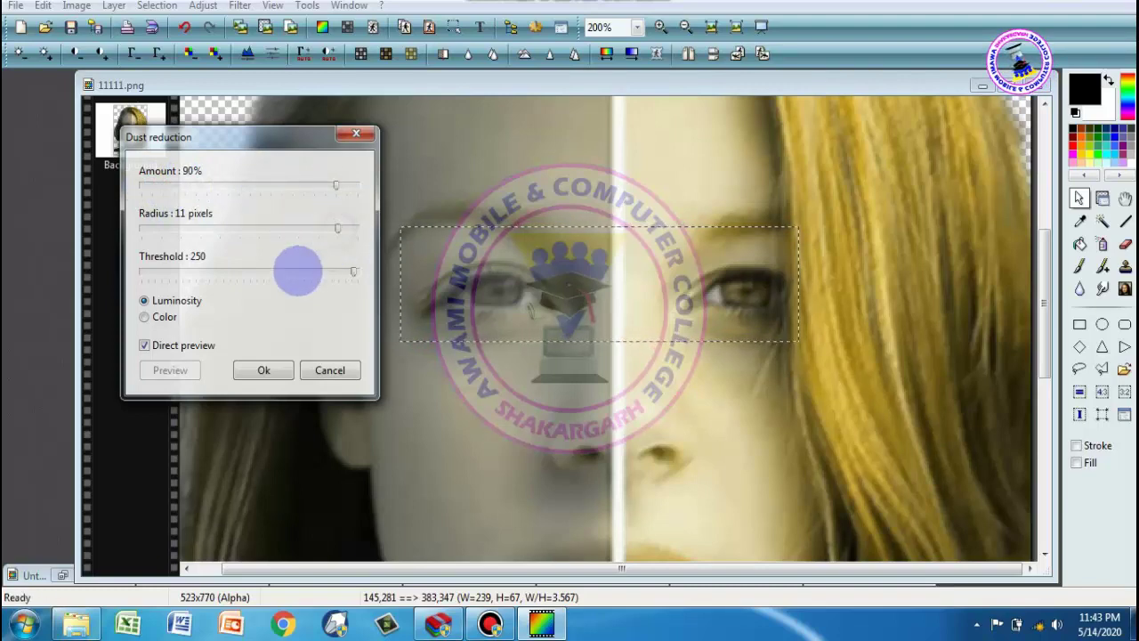
pyautogui.click(177, 272)
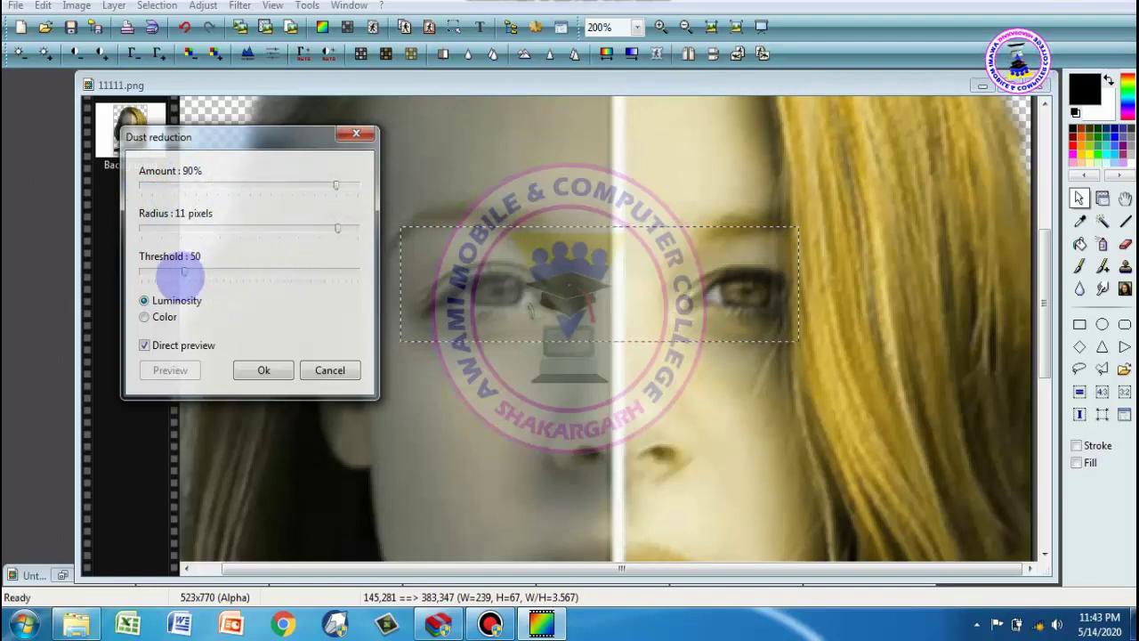
pyautogui.click(181, 228)
pyautogui.click(206, 186)
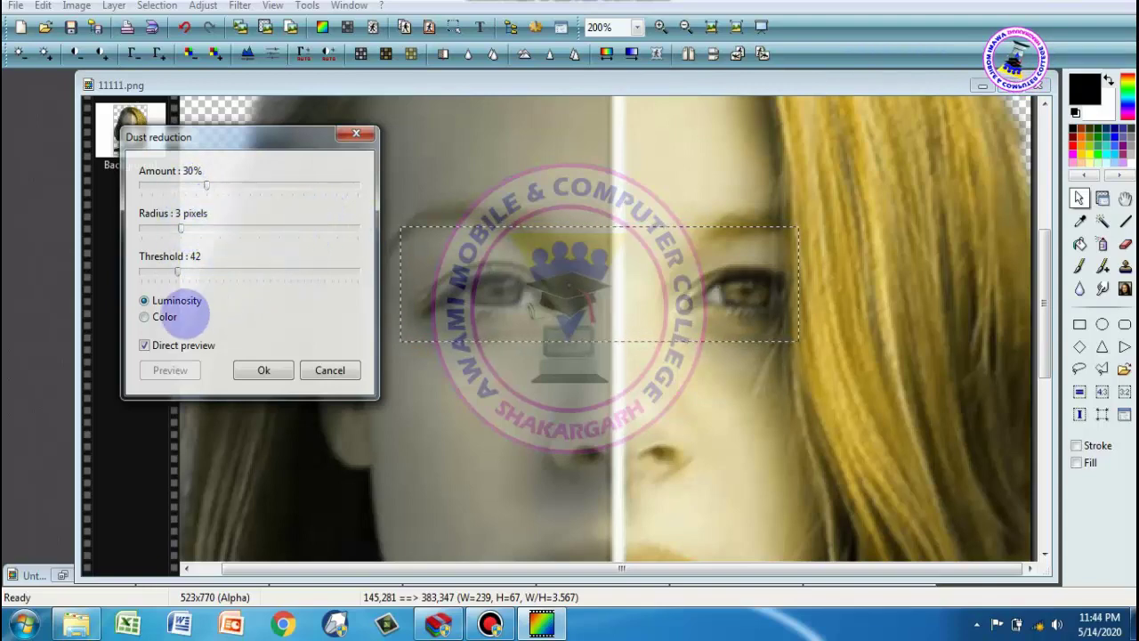
pyautogui.click(153, 316)
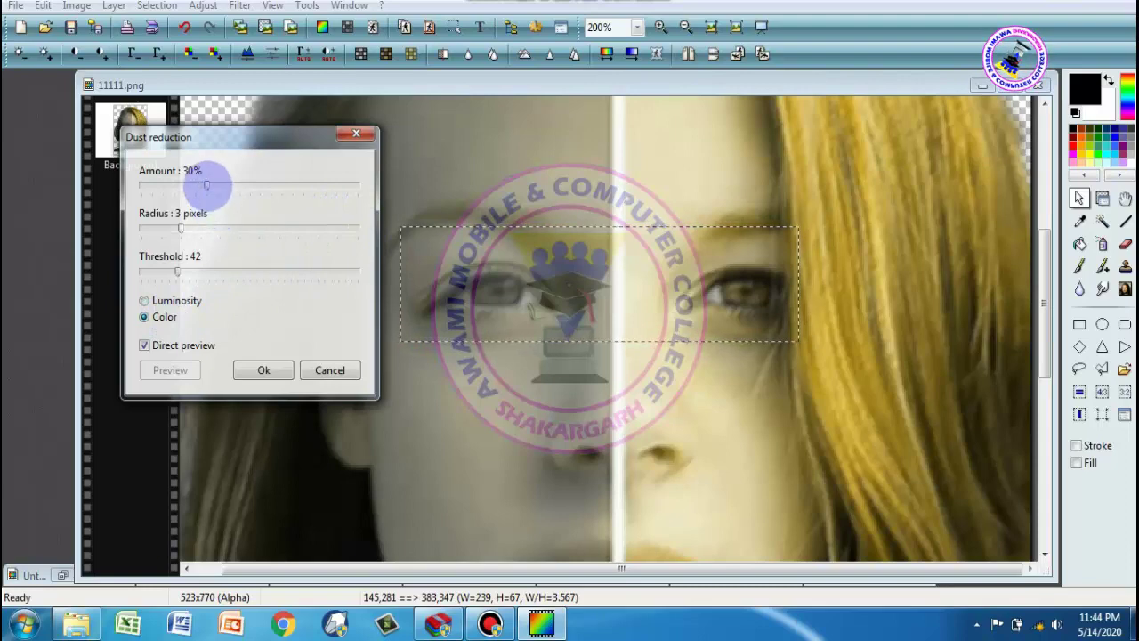
pyautogui.moveTo(205, 185); pyautogui.dragTo(305, 185)
pyautogui.moveTo(181, 228); pyautogui.dragTo(279, 228)
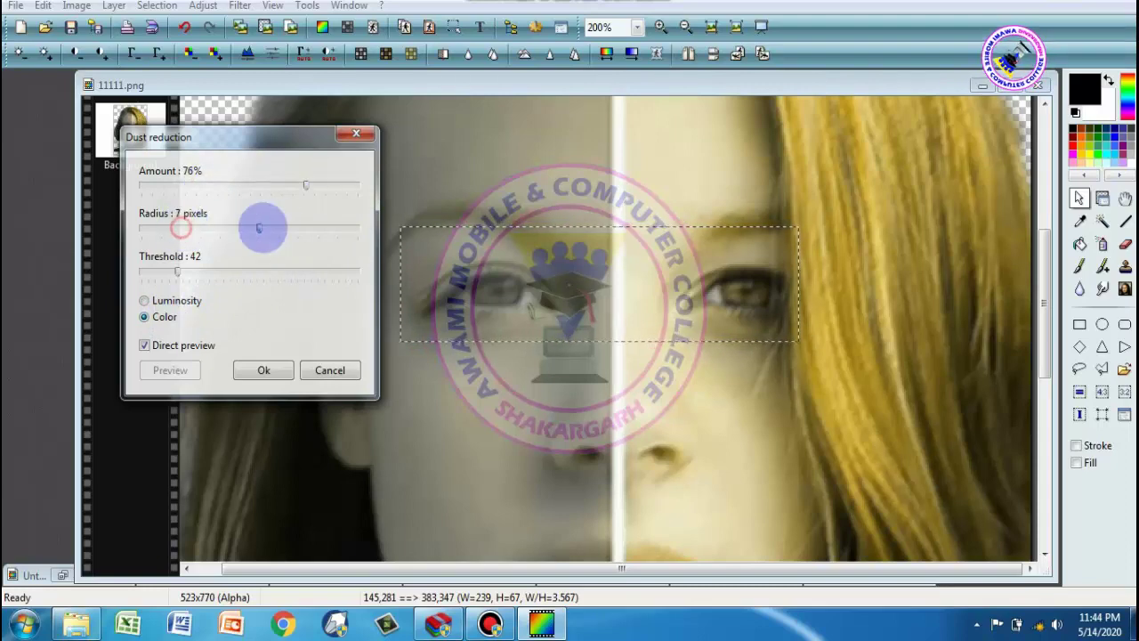
pyautogui.moveTo(177, 272)
pyautogui.mouseDown()
pyautogui.moveTo(265, 272)
pyautogui.moveTo(198, 271)
pyautogui.mouseUp()
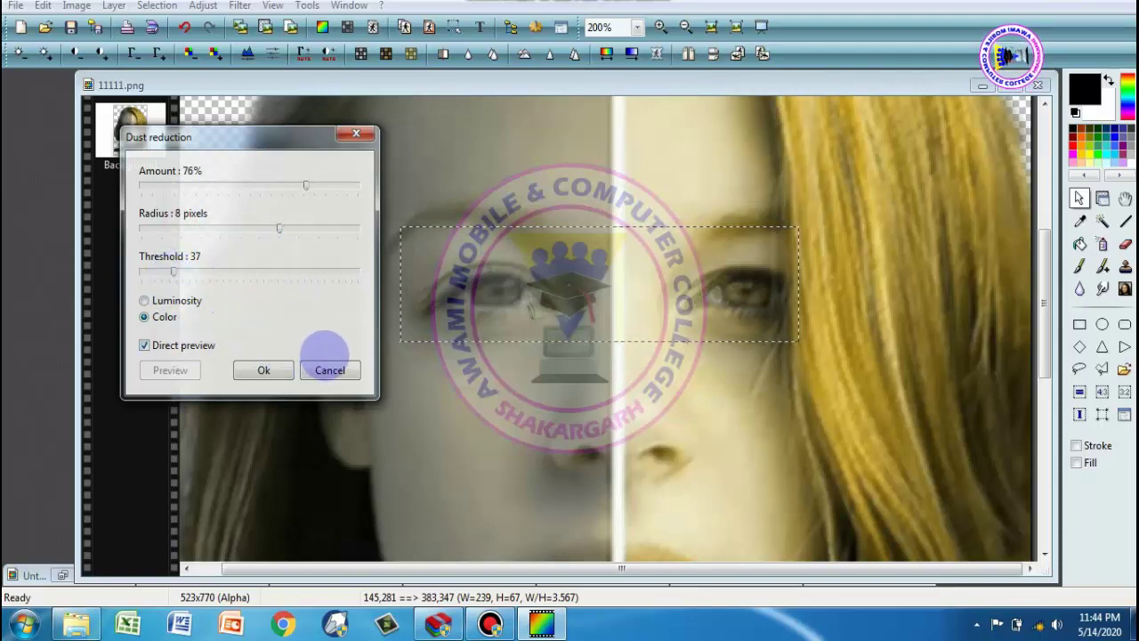
pyautogui.click(333, 369)
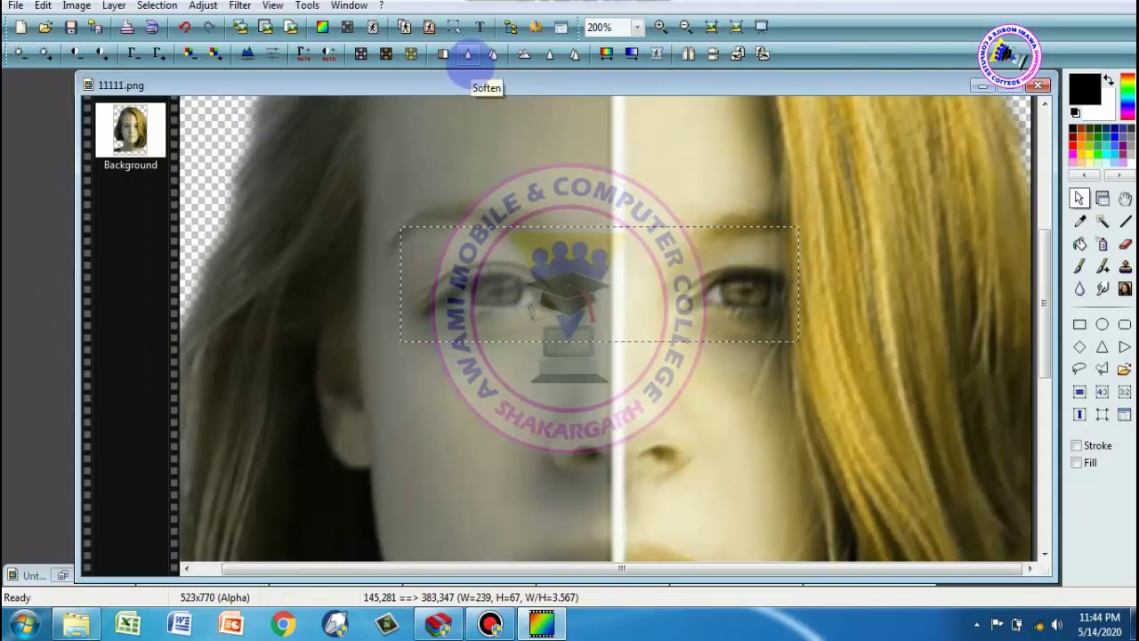
# - Preview dust reduction at 96% amount and 12 px radius, cancel it, and deselect the eyes
pyautogui.click(443, 54)
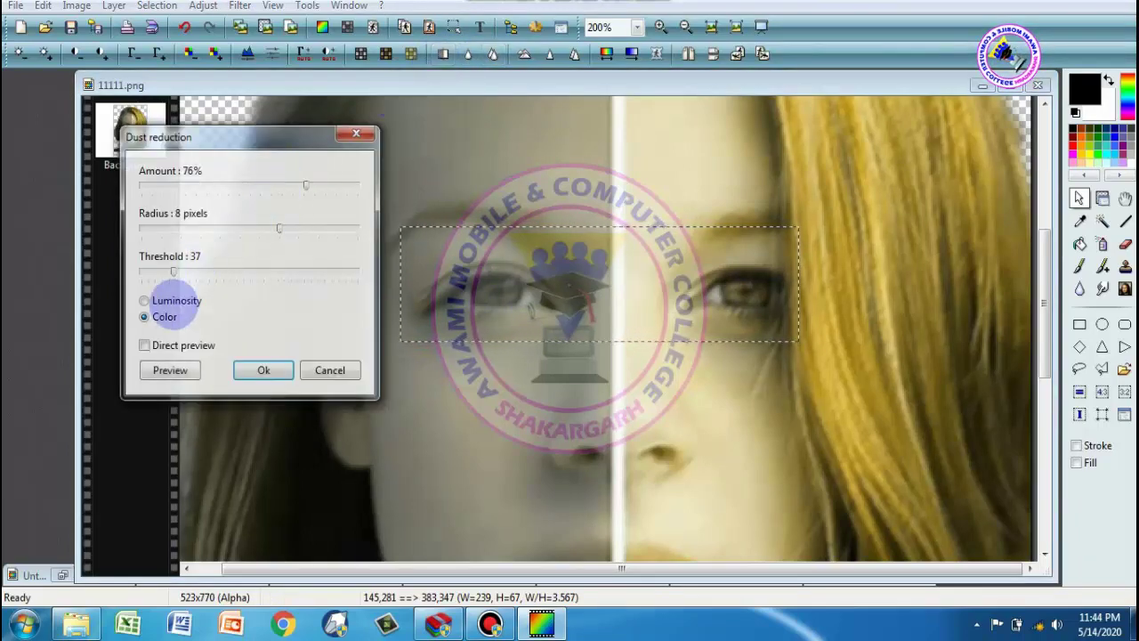
pyautogui.click(147, 344)
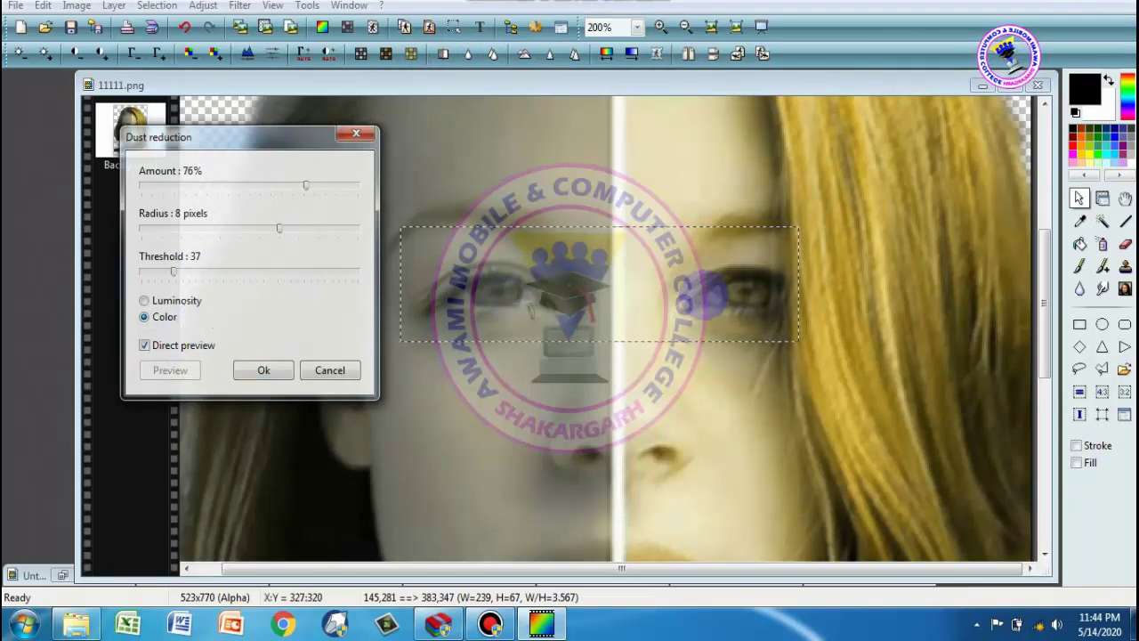
pyautogui.moveTo(307, 184); pyautogui.dragTo(350, 184)
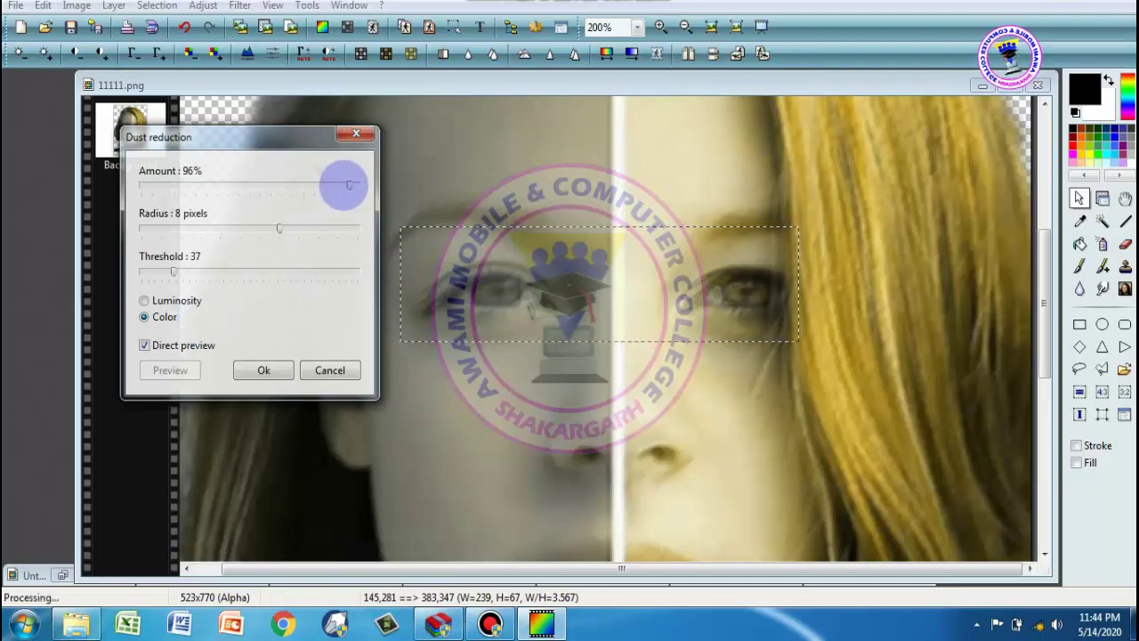
pyautogui.moveTo(278, 228); pyautogui.dragTo(357, 228)
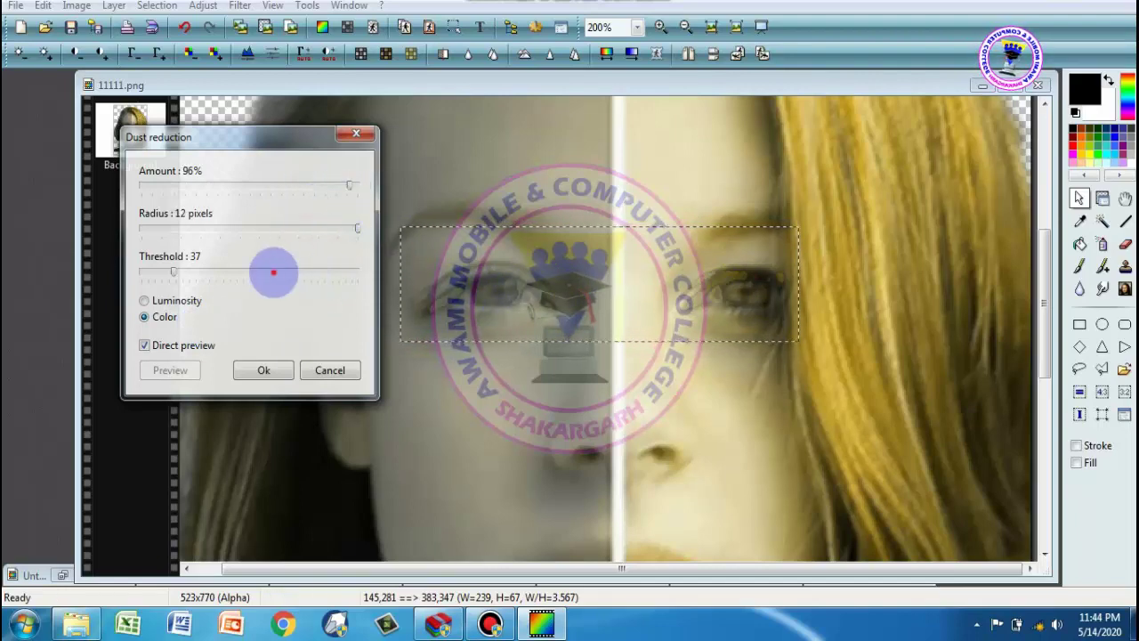
pyautogui.moveTo(273, 271)
pyautogui.mouseDown()
pyautogui.moveTo(165, 278)
pyautogui.moveTo(286, 275)
pyautogui.moveTo(147, 274)
pyautogui.mouseUp()
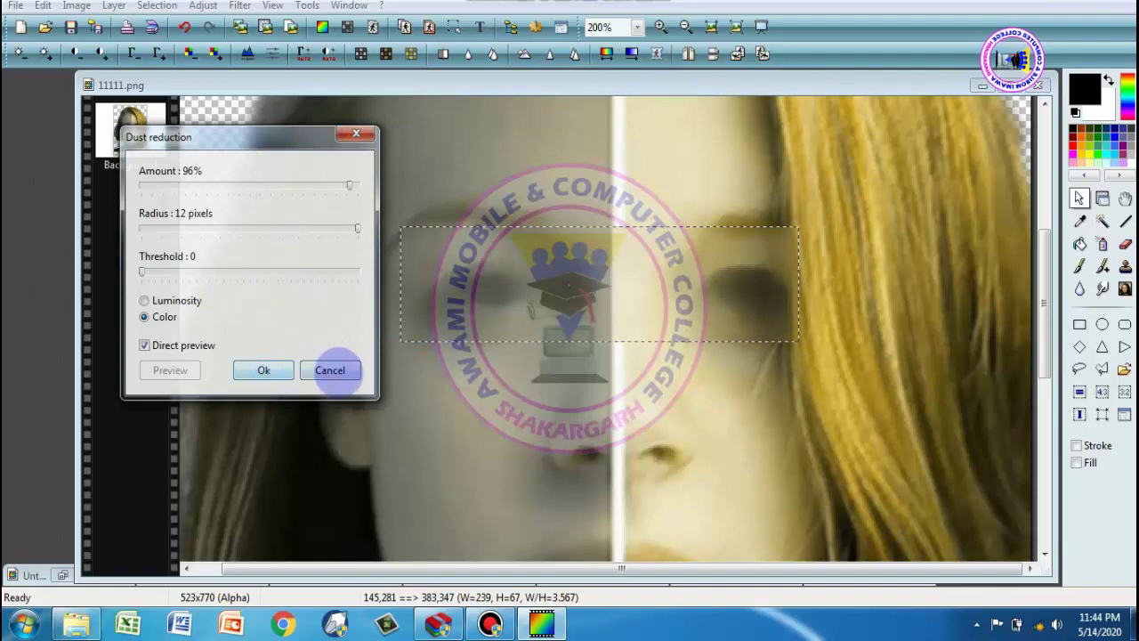
pyautogui.click(329, 370)
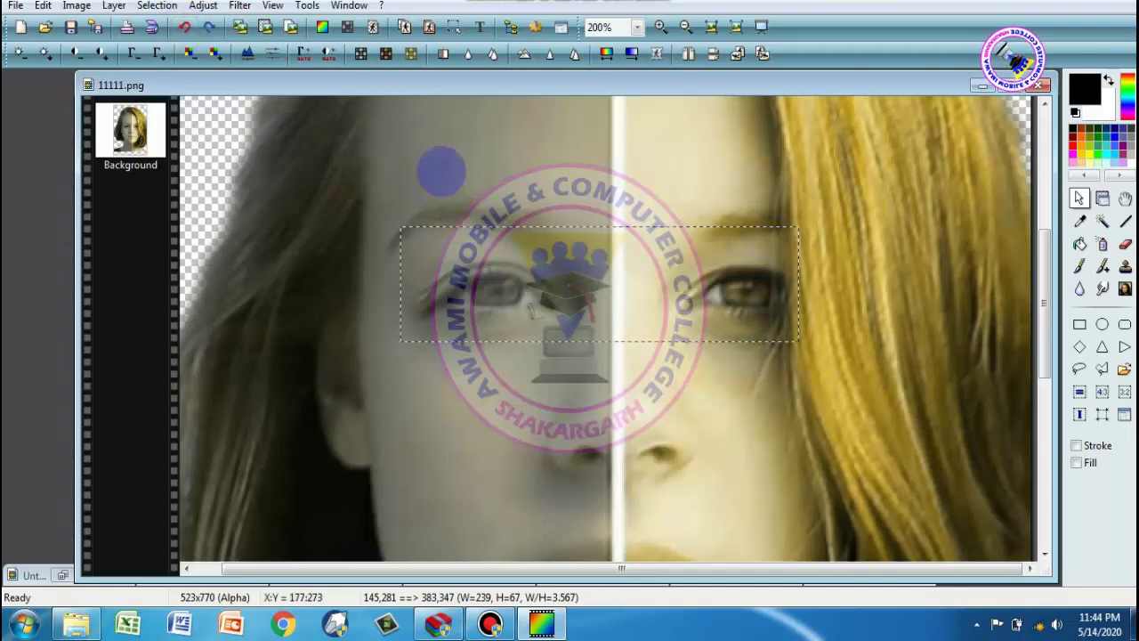
pyautogui.click(453, 28)
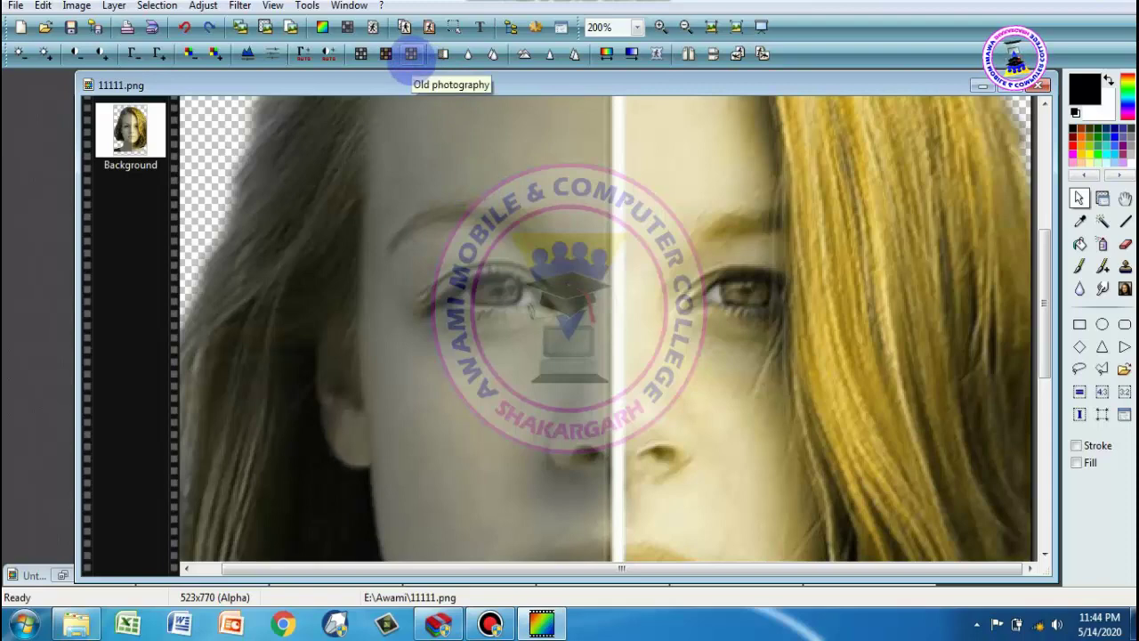
# - Fit and minimize 11111.png, then restore and maximize the 2222.JPG banner window
pyautogui.hotkey('ctrl', 'b')
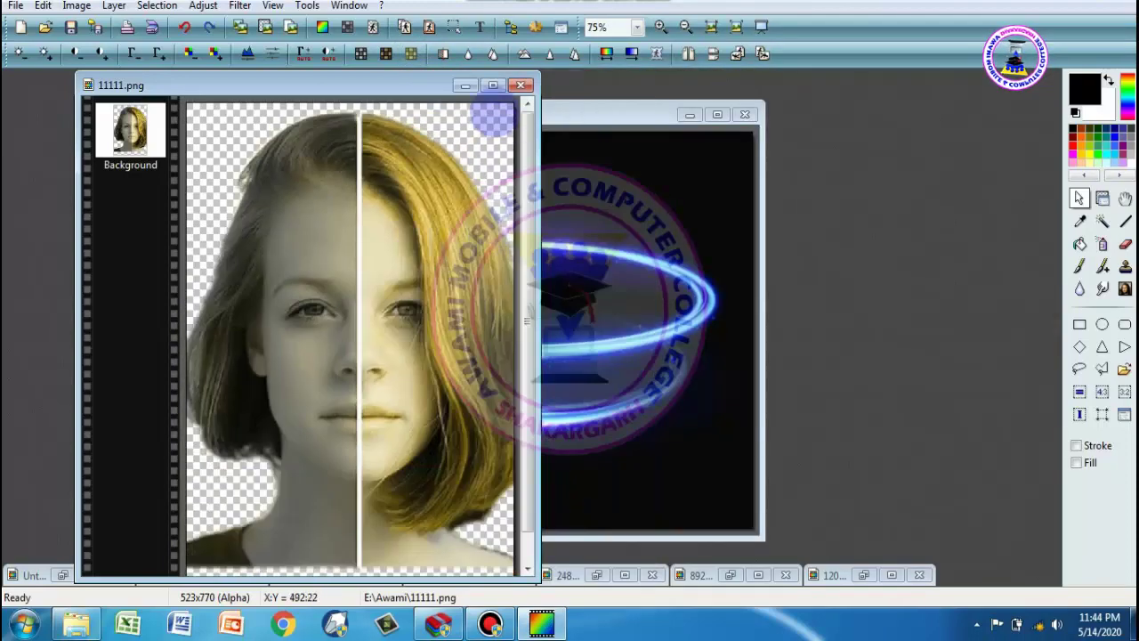
pyautogui.click(467, 84)
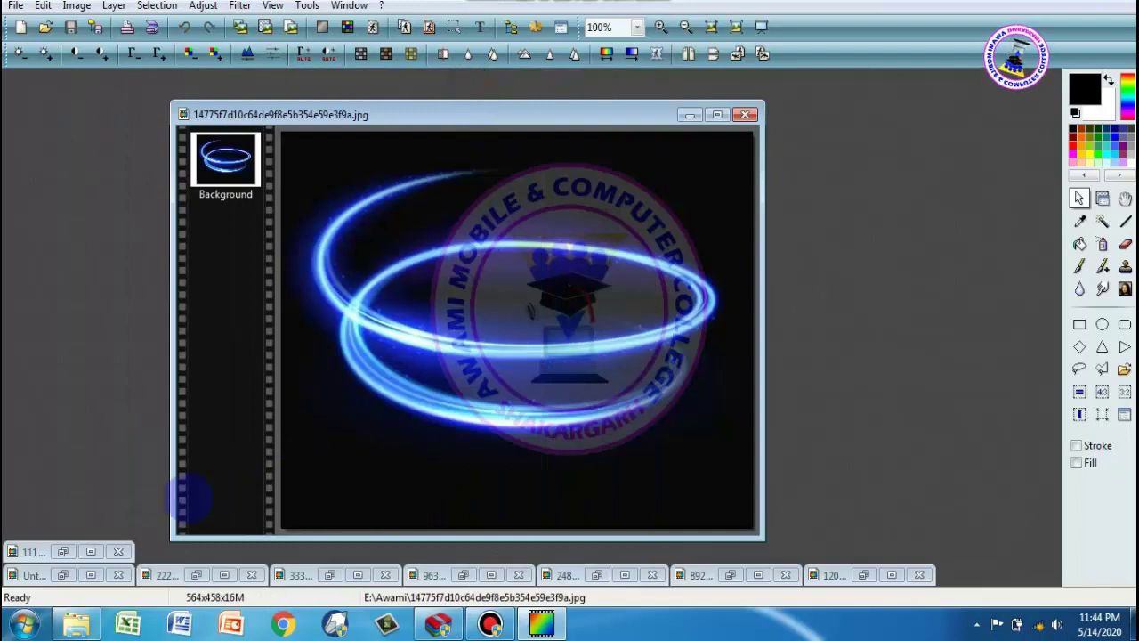
pyautogui.click(197, 575)
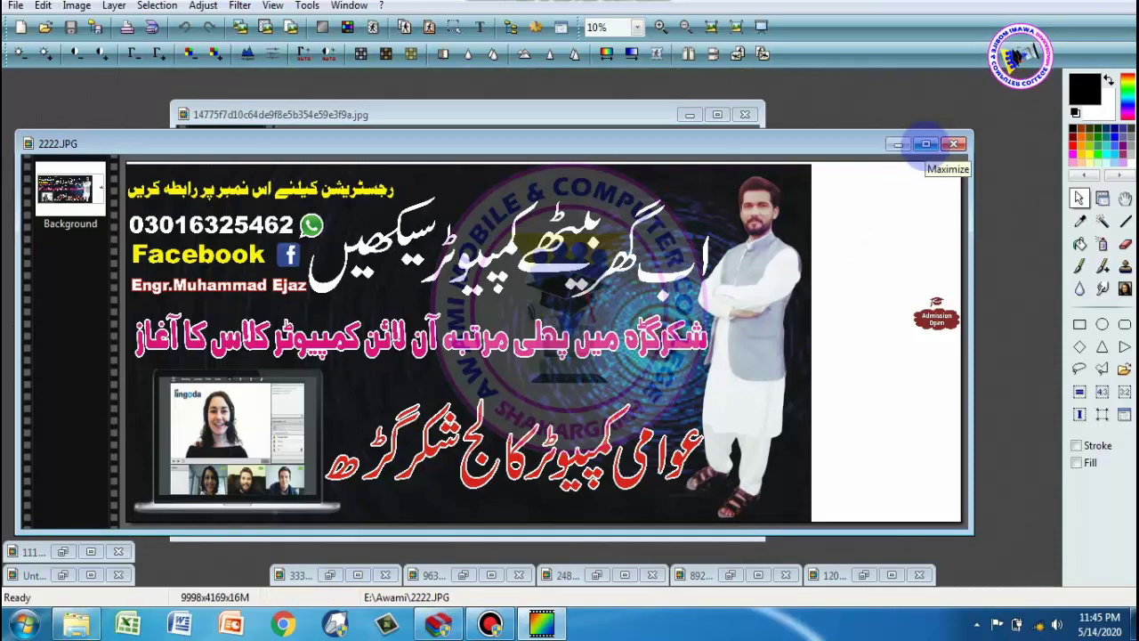
pyautogui.click(926, 143)
pyautogui.scroll(2, 570, 262)
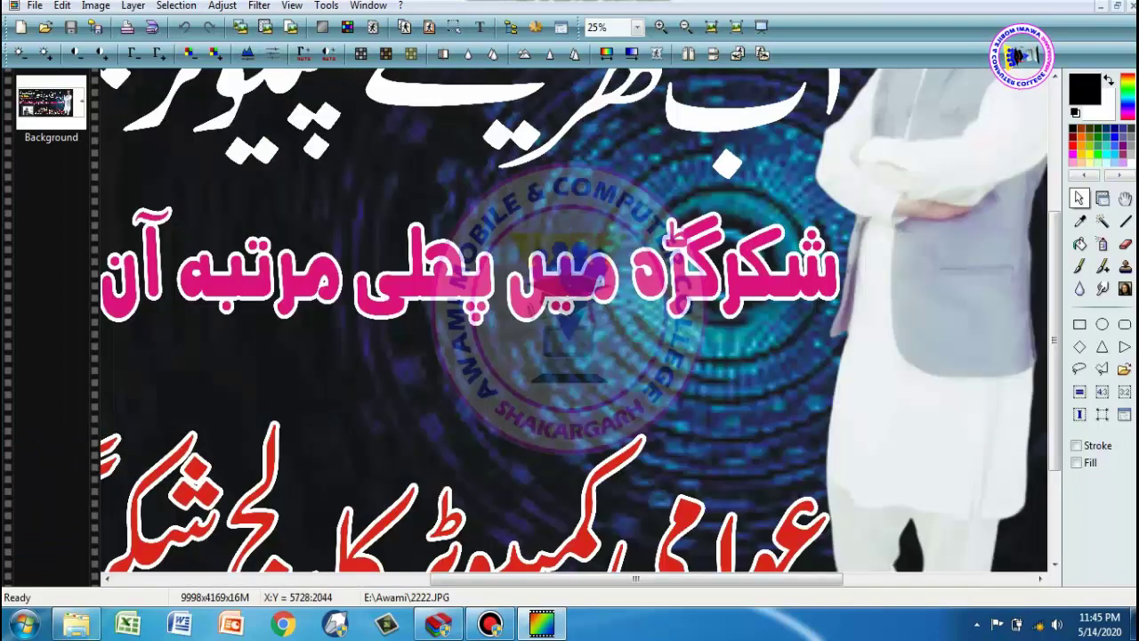
pyautogui.scroll(-2, 569, 262)
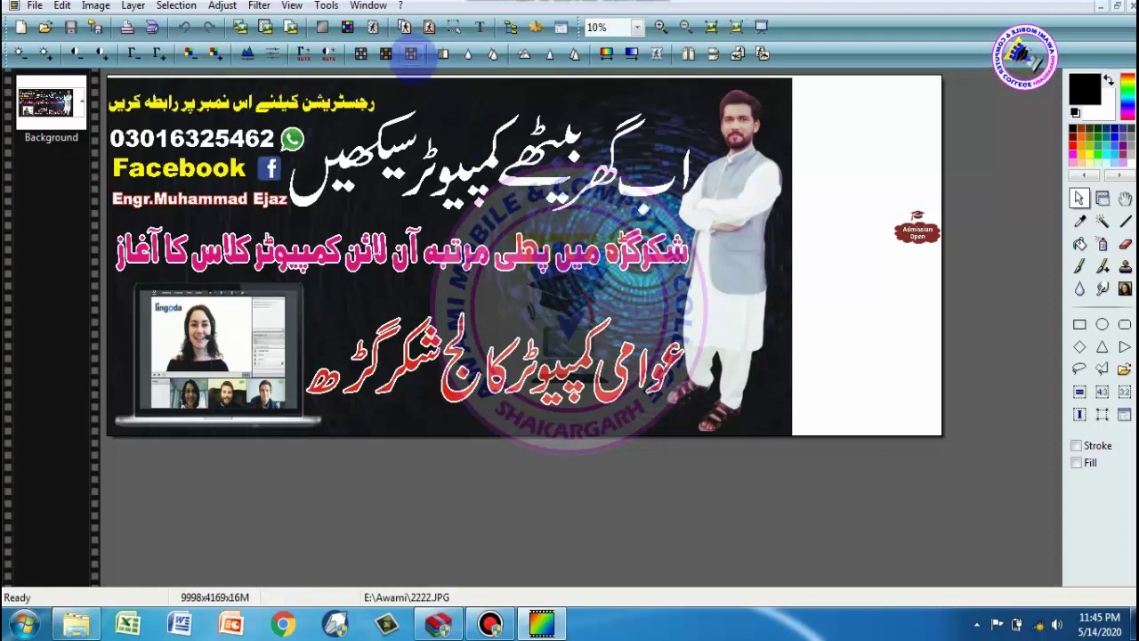
pyautogui.click(412, 54)
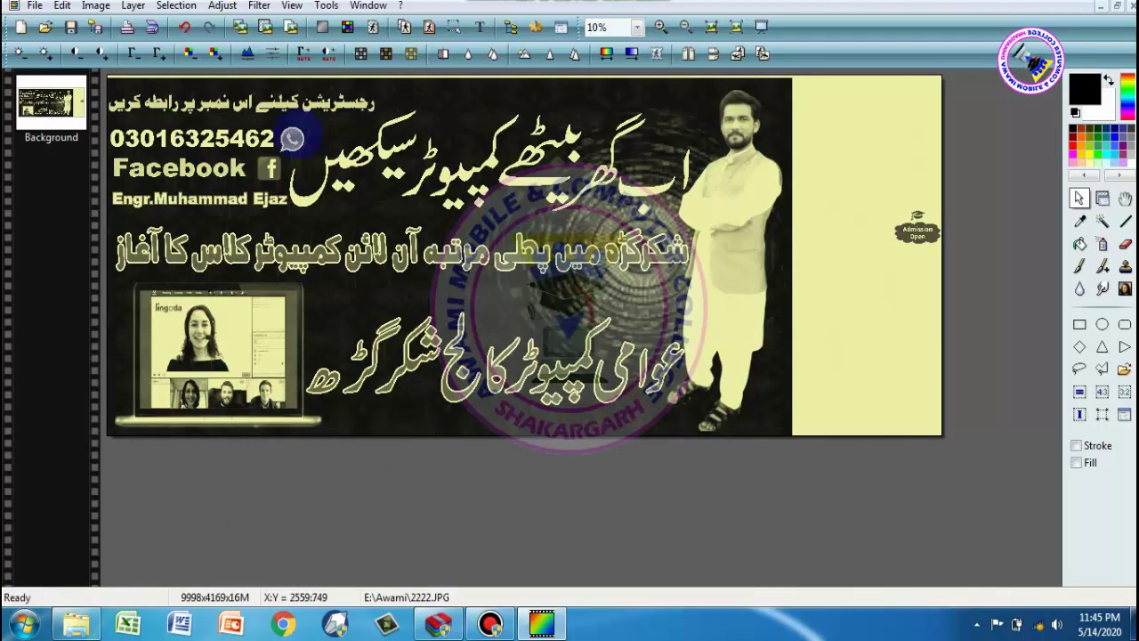
pyautogui.click(184, 26)
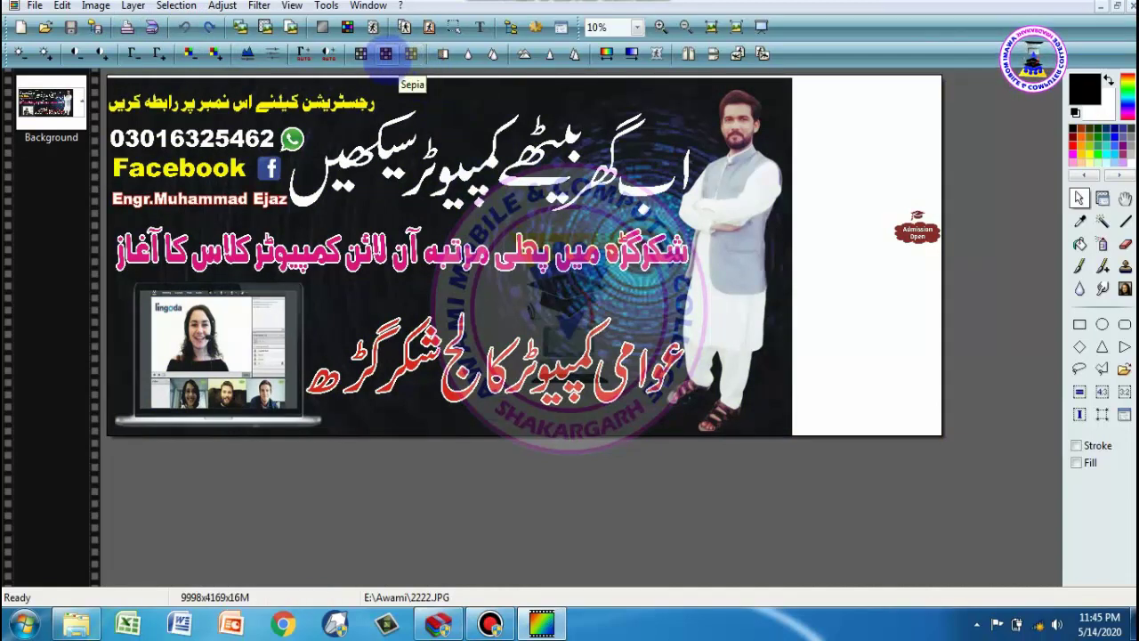
pyautogui.click(386, 55)
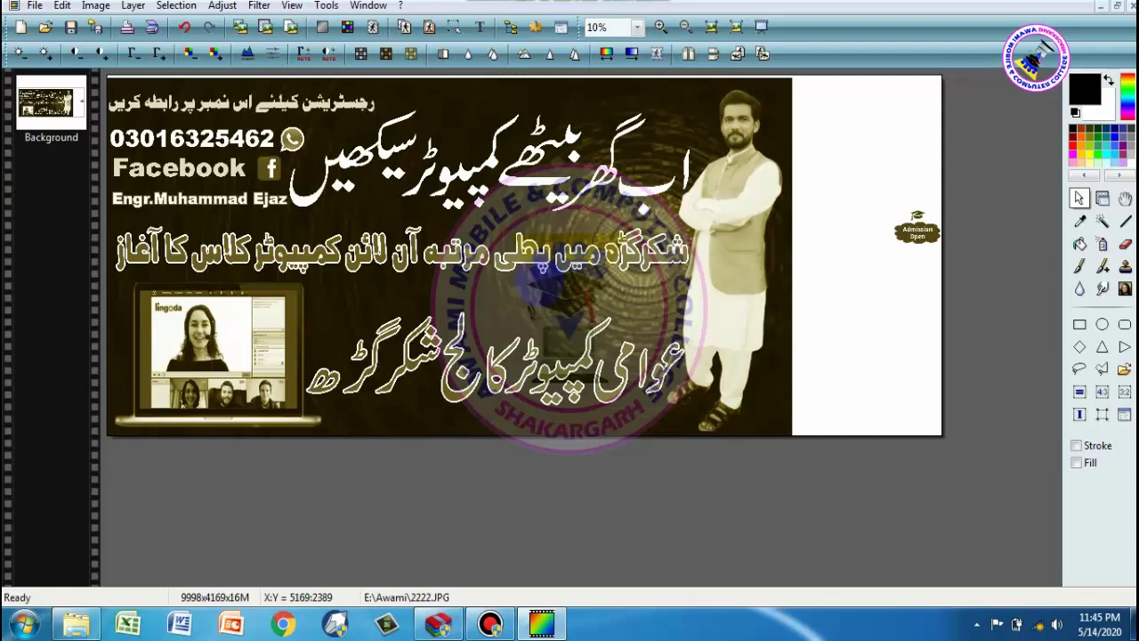
pyautogui.click(184, 26)
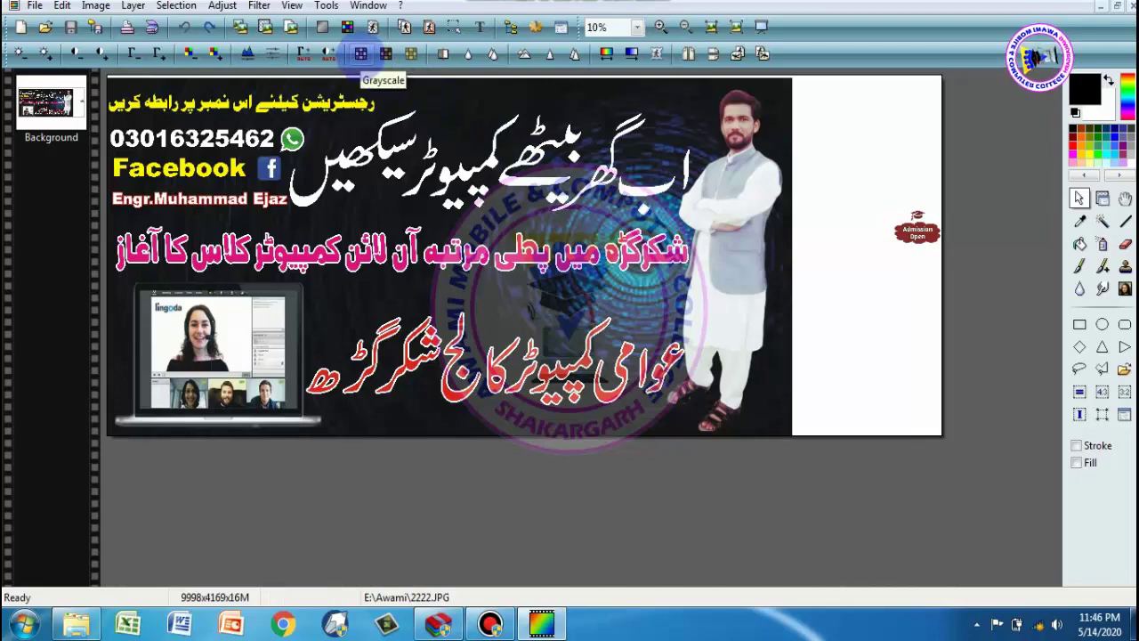
pyautogui.click(361, 53)
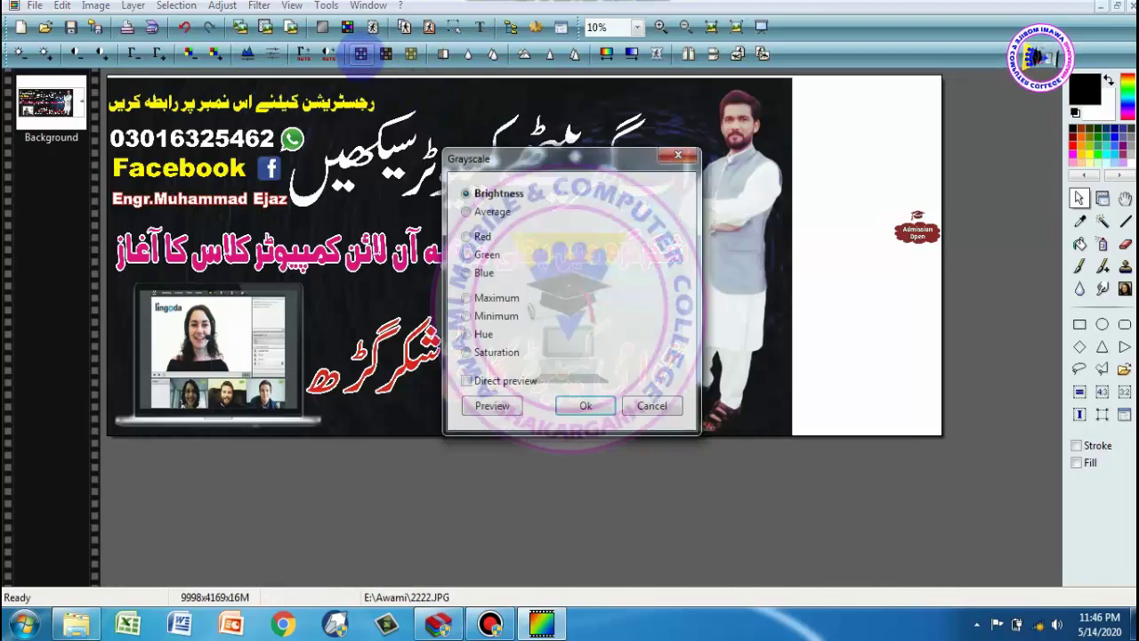
pyautogui.moveTo(499, 158); pyautogui.dragTo(841, 110)
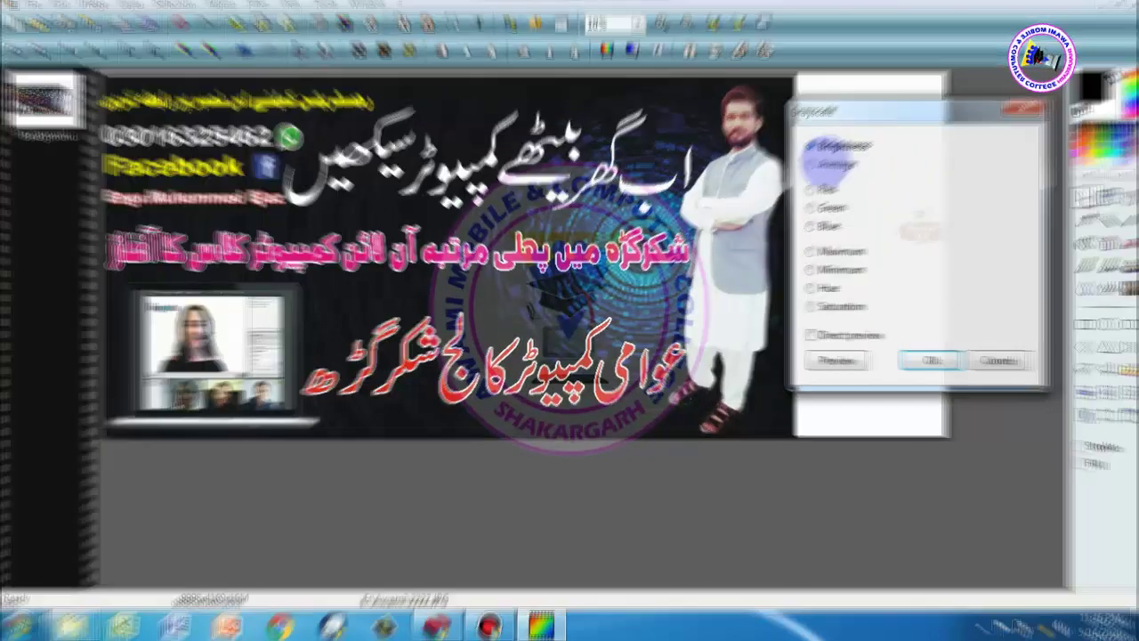
pyautogui.click(808, 166)
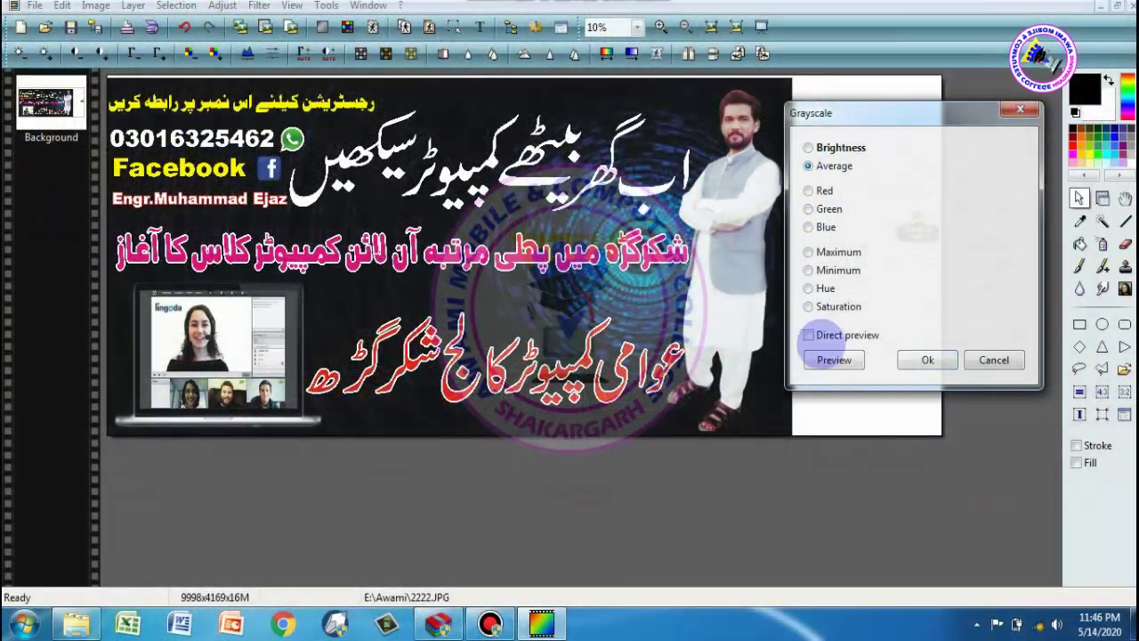
pyautogui.click(808, 335)
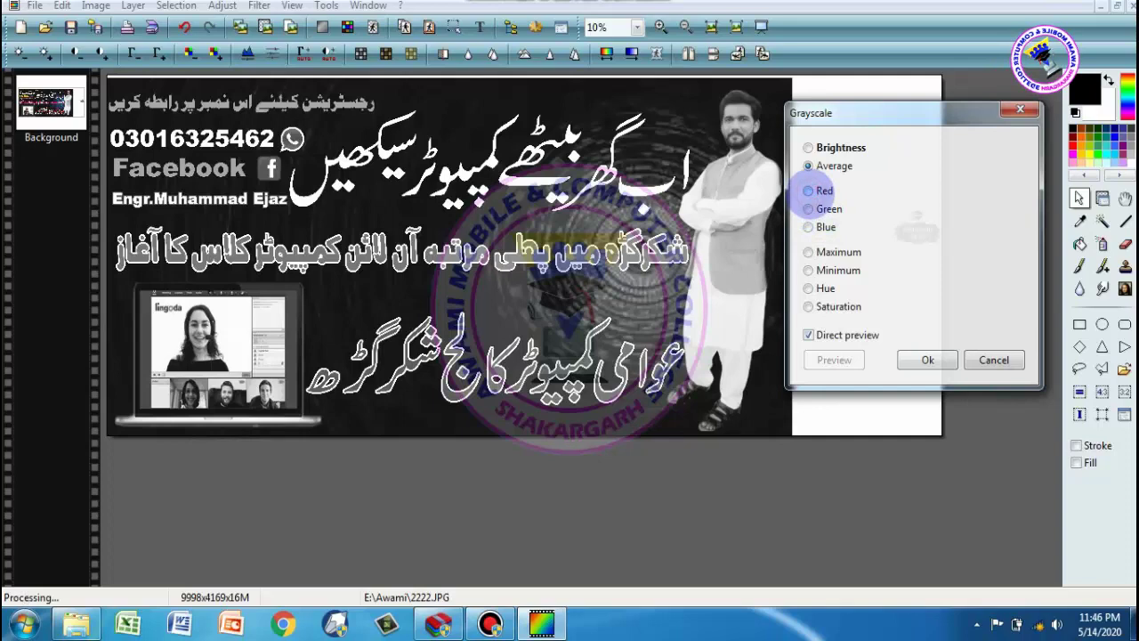
pyautogui.click(808, 191)
pyautogui.click(808, 208)
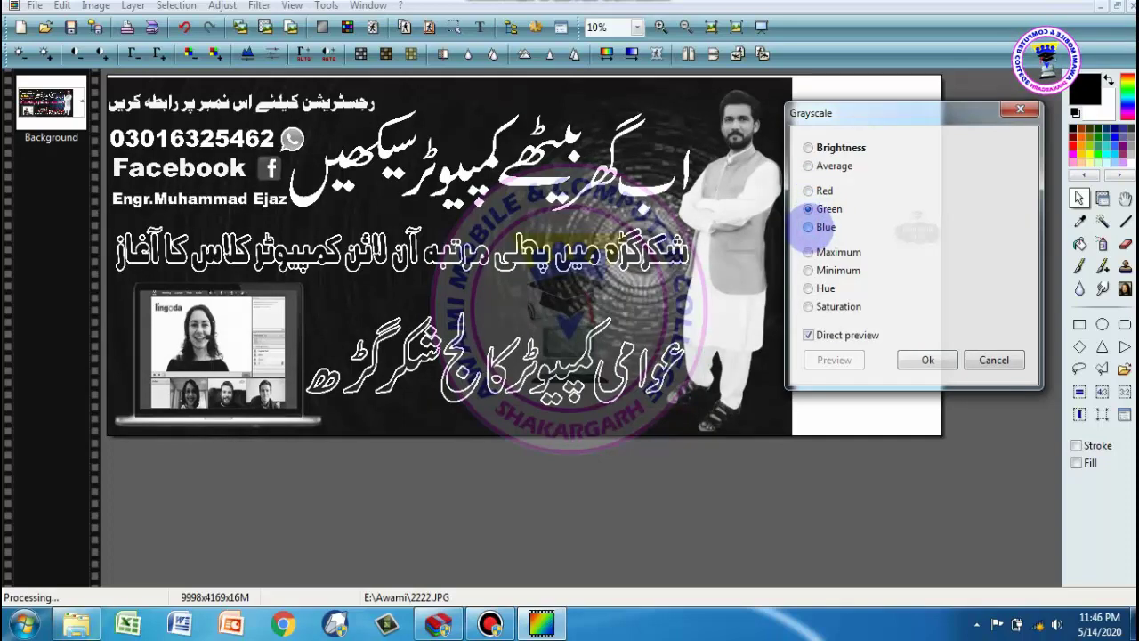
pyautogui.click(808, 227)
pyautogui.click(808, 252)
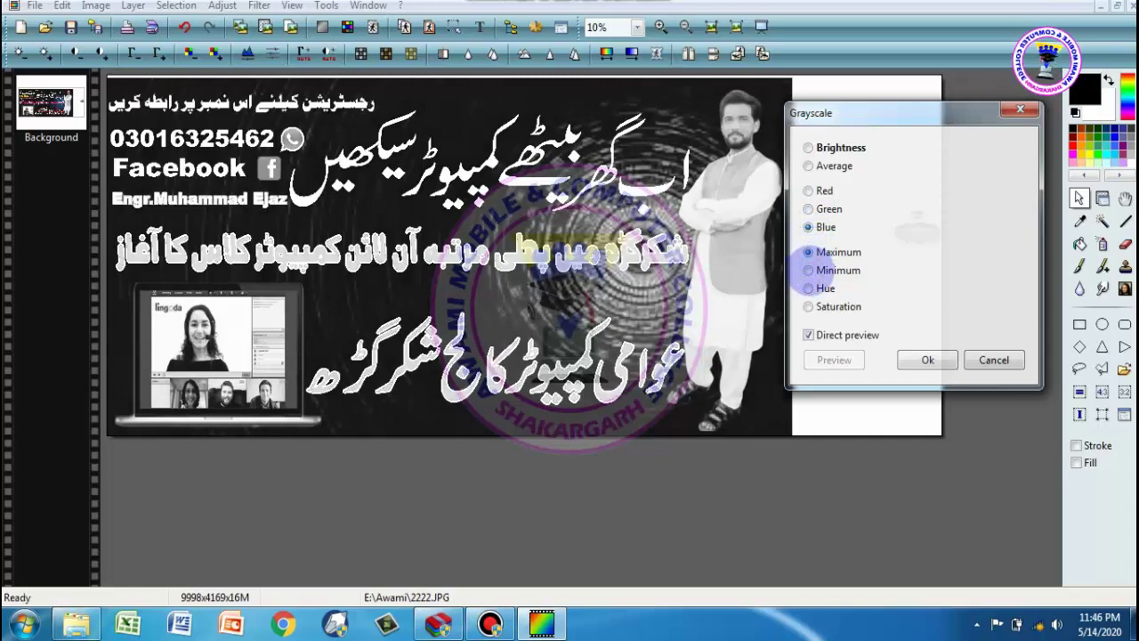
pyautogui.click(808, 269)
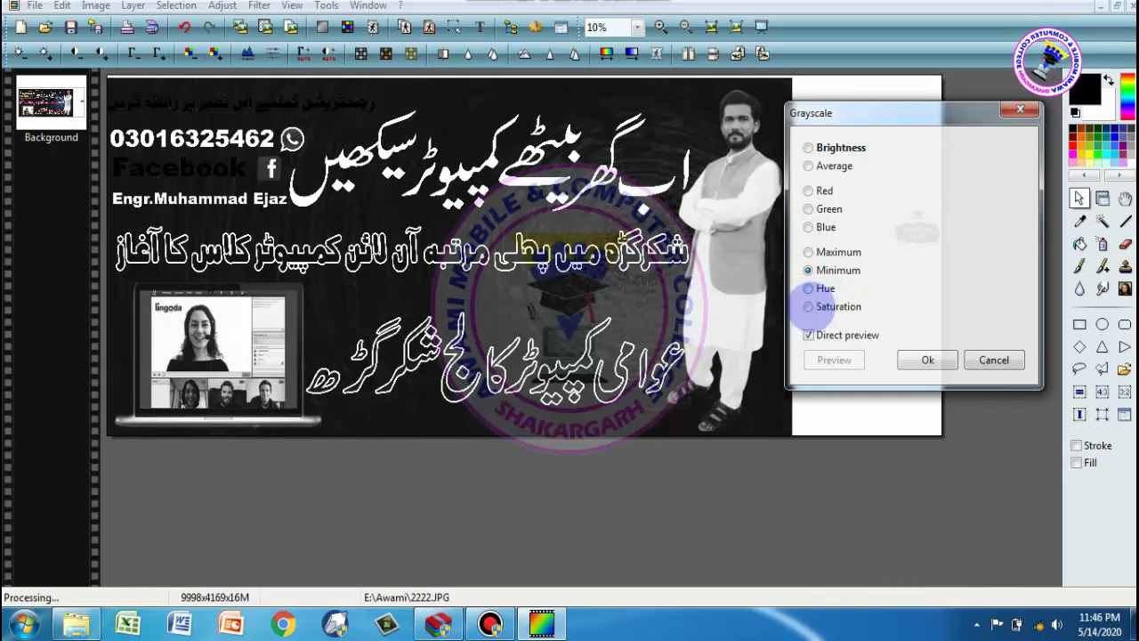
pyautogui.click(808, 288)
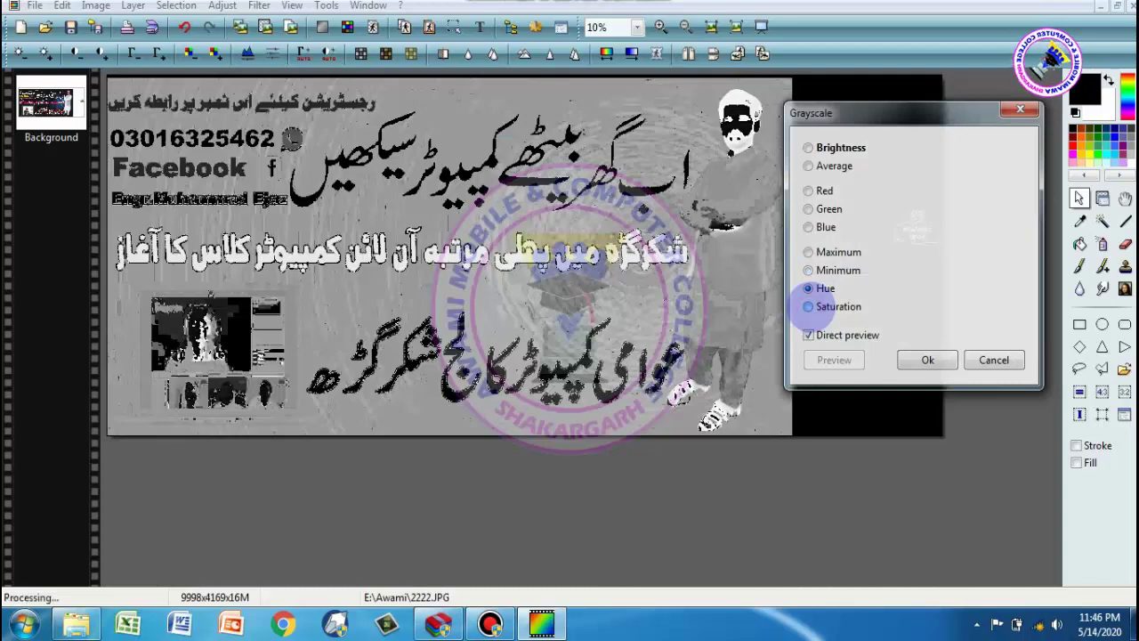
pyautogui.click(808, 306)
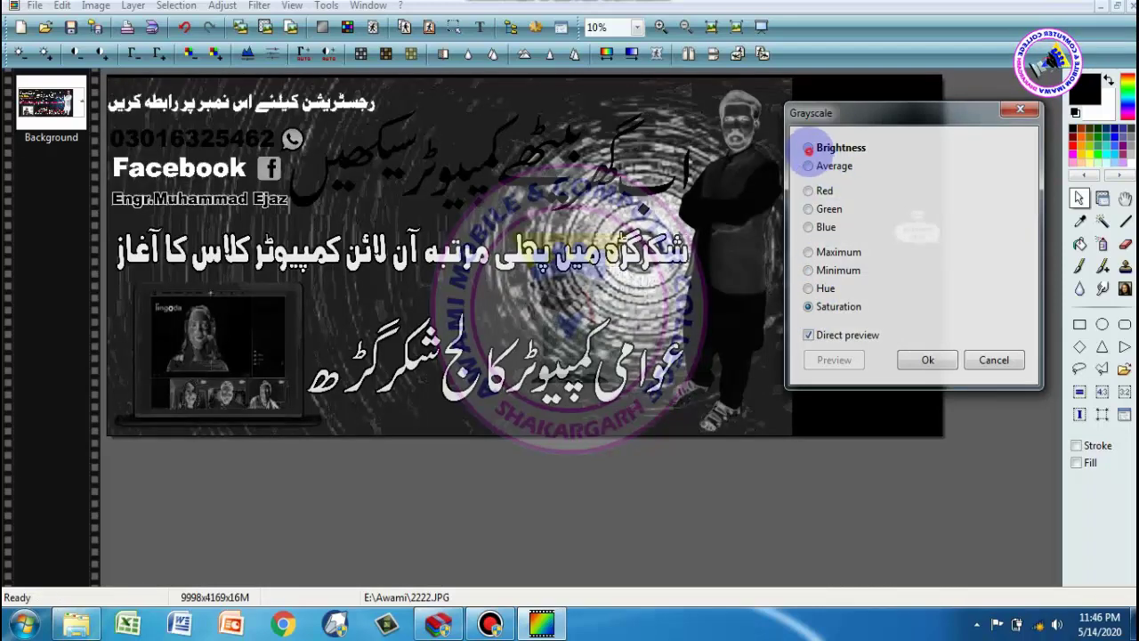
pyautogui.click(808, 148)
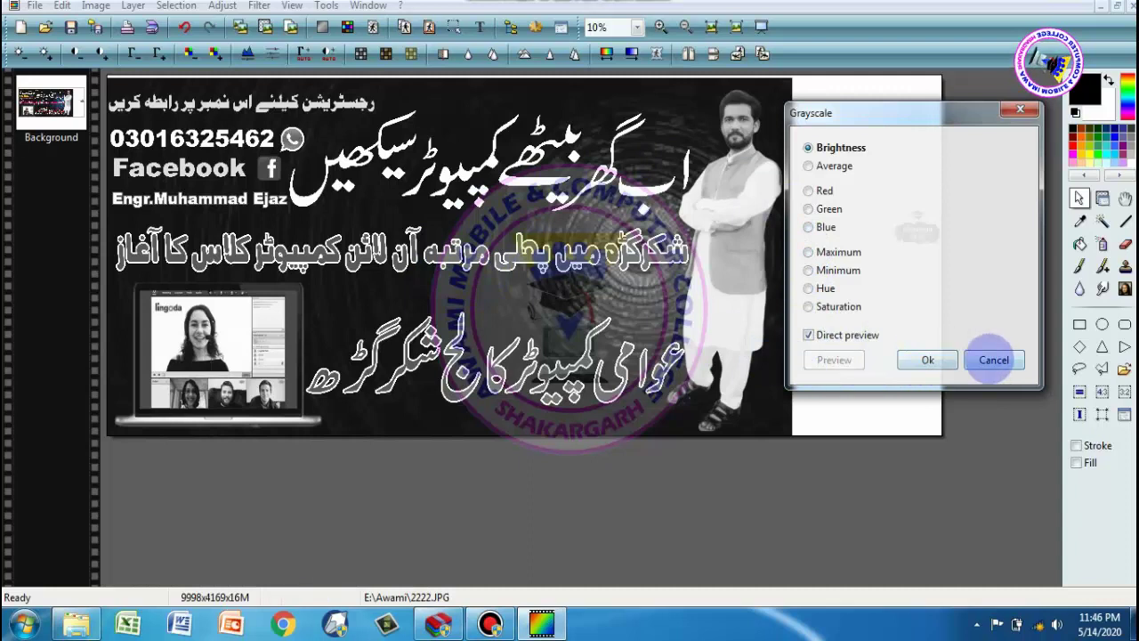
pyautogui.click(993, 359)
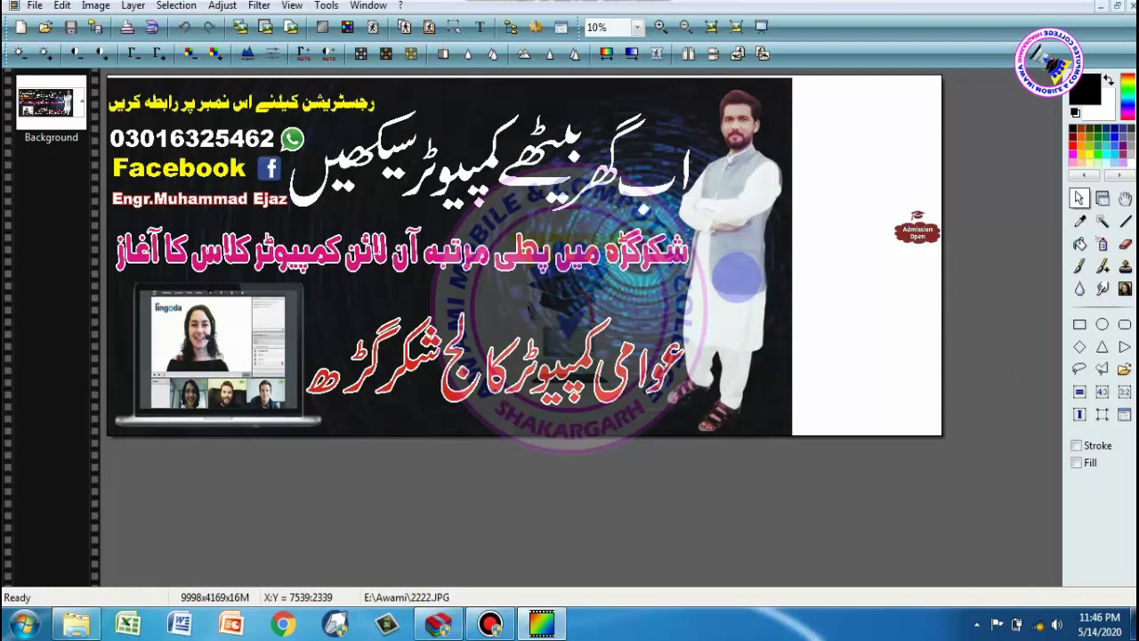